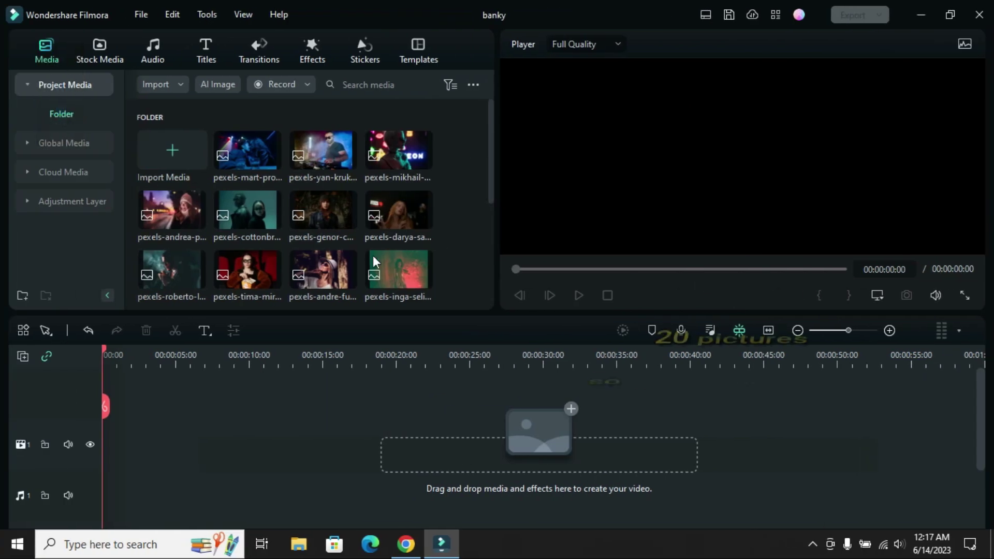
Step: Add the light grey stock solid colour, Sample Color Solid 24, to the timeline and extend it to about 1 minute 3 seconds
{"action": "left_click_drag", "start_coordinate": [347, 141], "coordinate": [345, 189]}
{"action": "left_click_drag", "start_coordinate": [488, 190], "coordinate": [492, 122]}
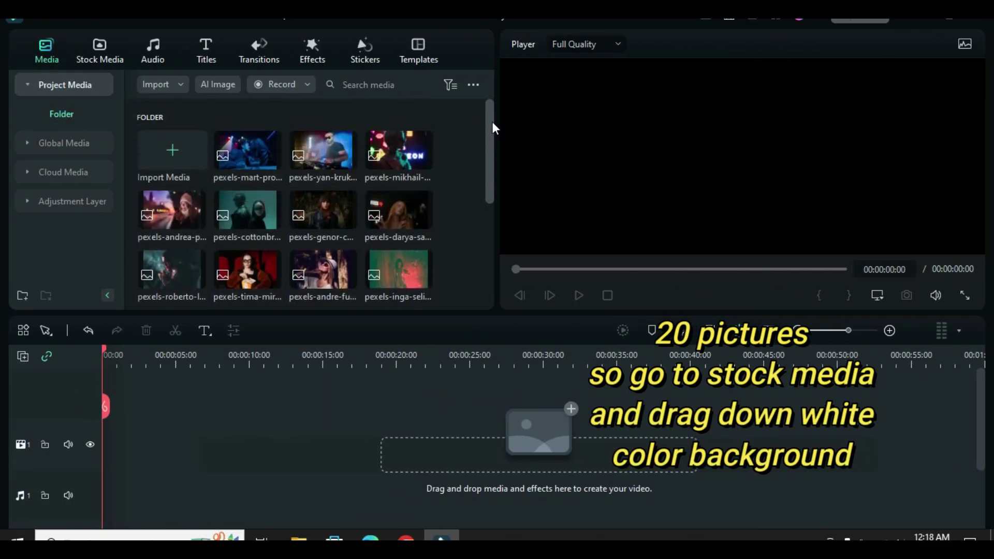
{"action": "left_click", "coordinate": [100, 47]}
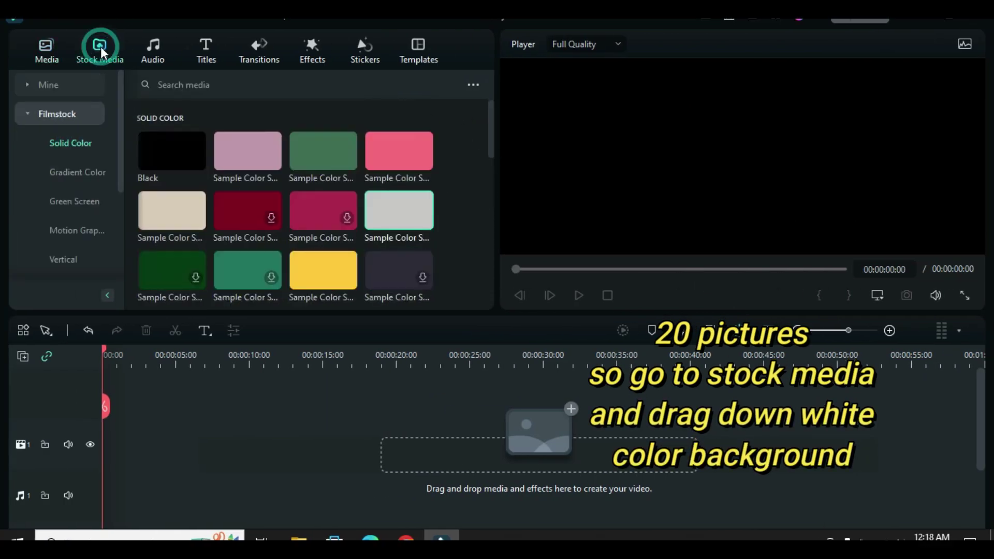
{"action": "left_click_drag", "start_coordinate": [326, 273], "coordinate": [954, 434]}
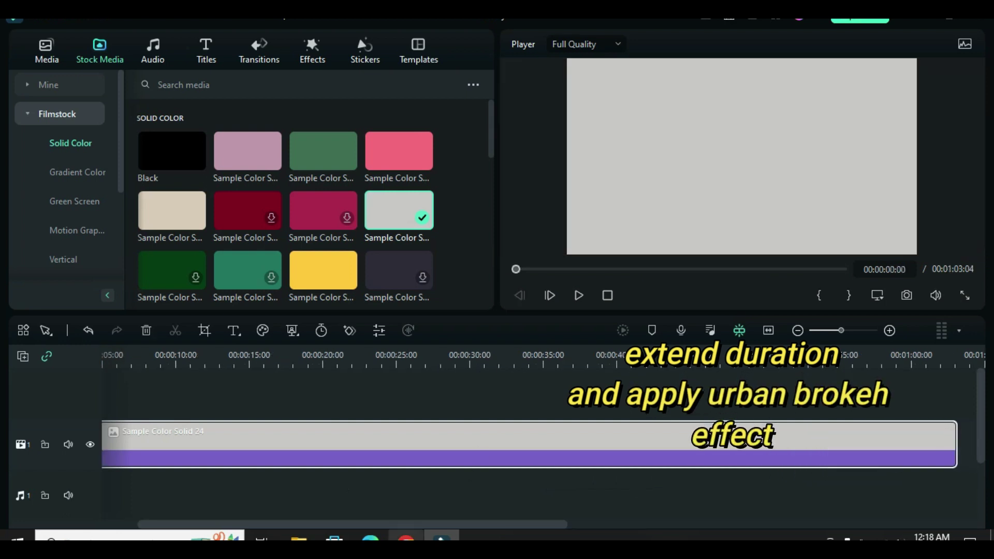
{"action": "left_click_drag", "start_coordinate": [404, 524], "coordinate": [369, 524]}
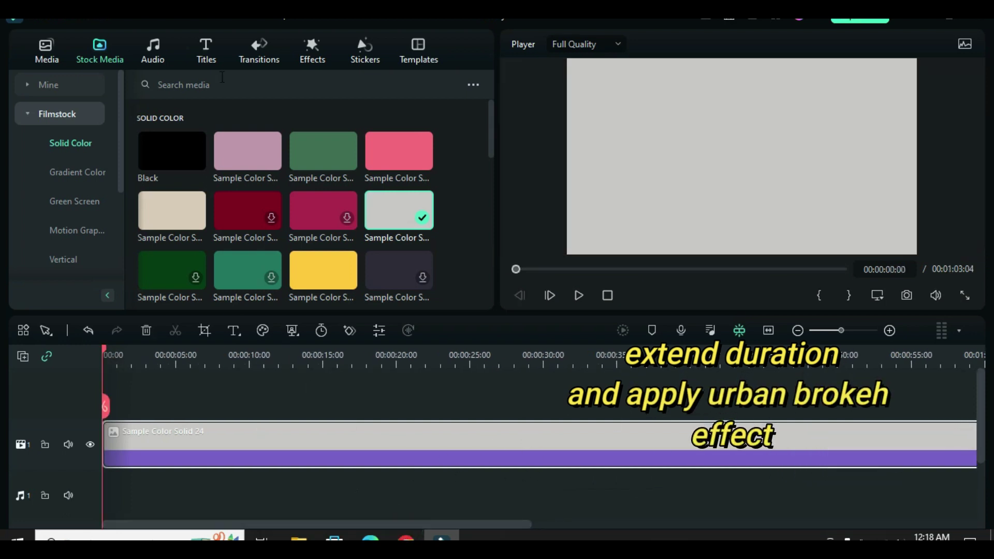
Step: Apply the Urban Bokeh effect to the solid colour background clip and render the timeline preview
{"action": "left_click", "coordinate": [312, 52]}
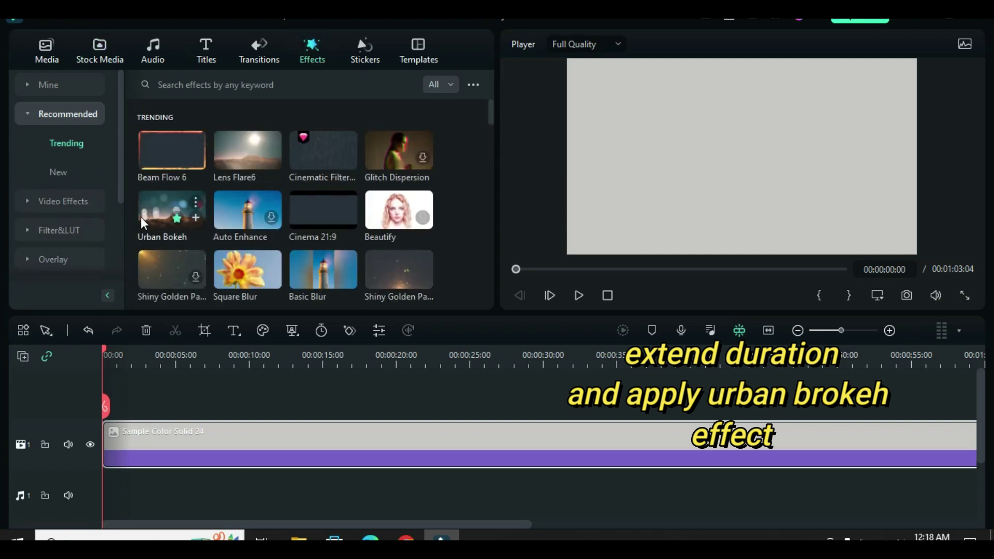
{"action": "left_click_drag", "start_coordinate": [159, 214], "coordinate": [241, 453]}
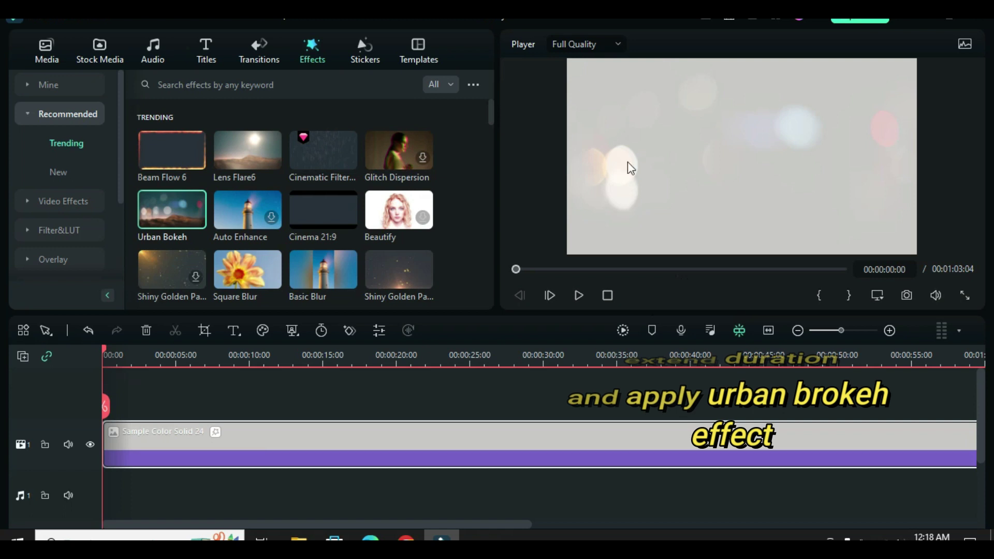
{"action": "left_click", "coordinate": [624, 331]}
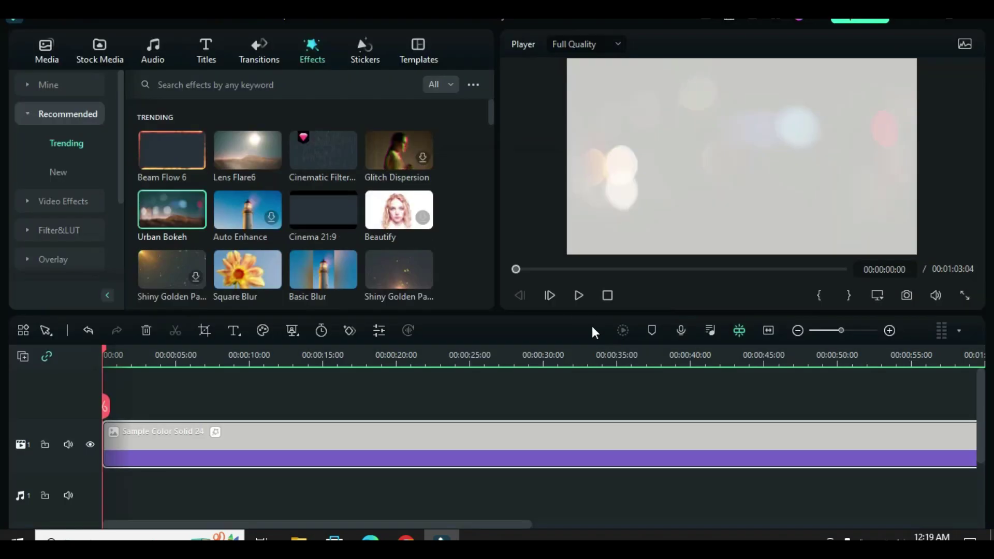
Step: Play the opening seconds of the bokeh background and return the playhead to the start
{"action": "left_click", "coordinate": [574, 293]}
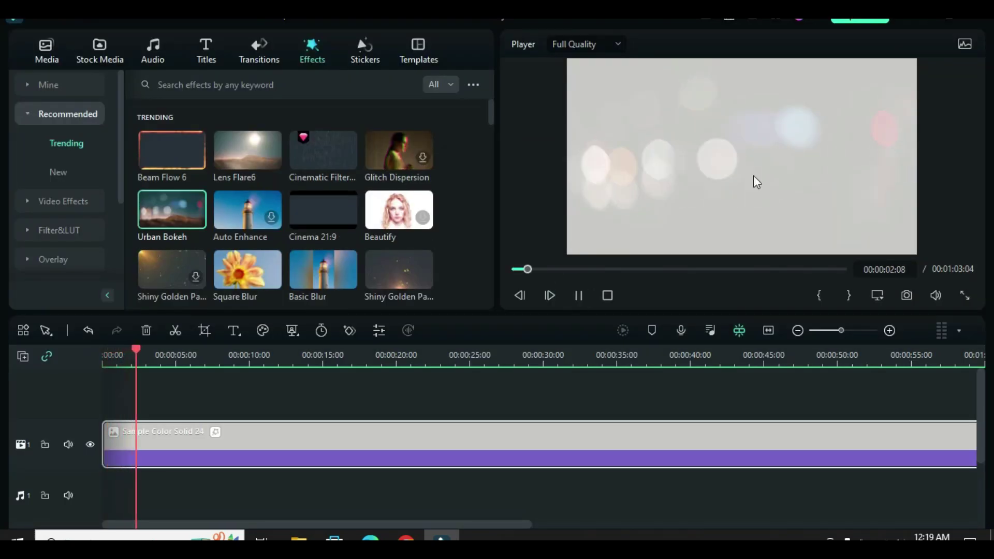
{"action": "left_click", "coordinate": [578, 295]}
{"action": "left_click_drag", "start_coordinate": [535, 267], "coordinate": [501, 269]}
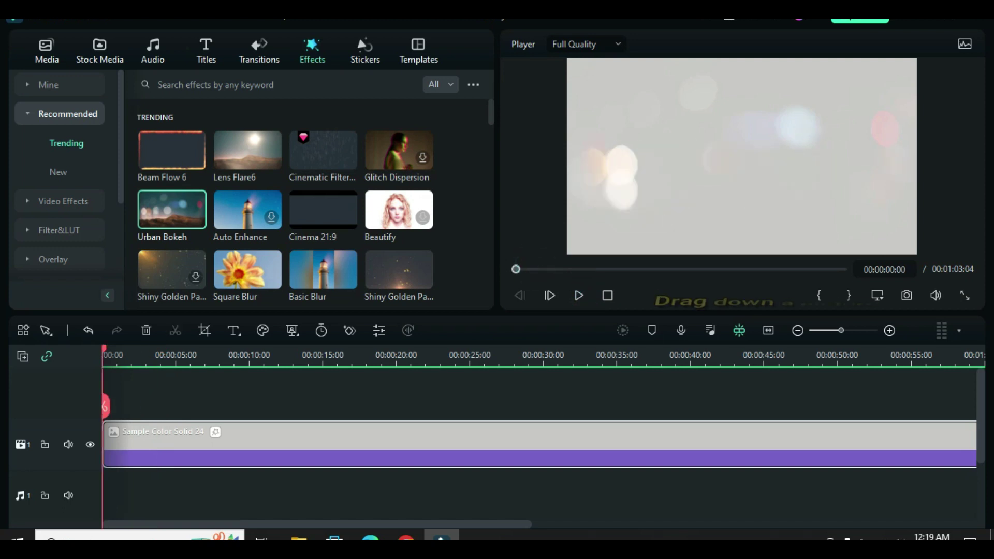
Step: Place the first pexels-mart-production picture above the background at the start, lasting 6 seconds and cropped to fit the frame
{"action": "left_click", "coordinate": [47, 50]}
{"action": "left_click_drag", "start_coordinate": [243, 146], "coordinate": [164, 414]}
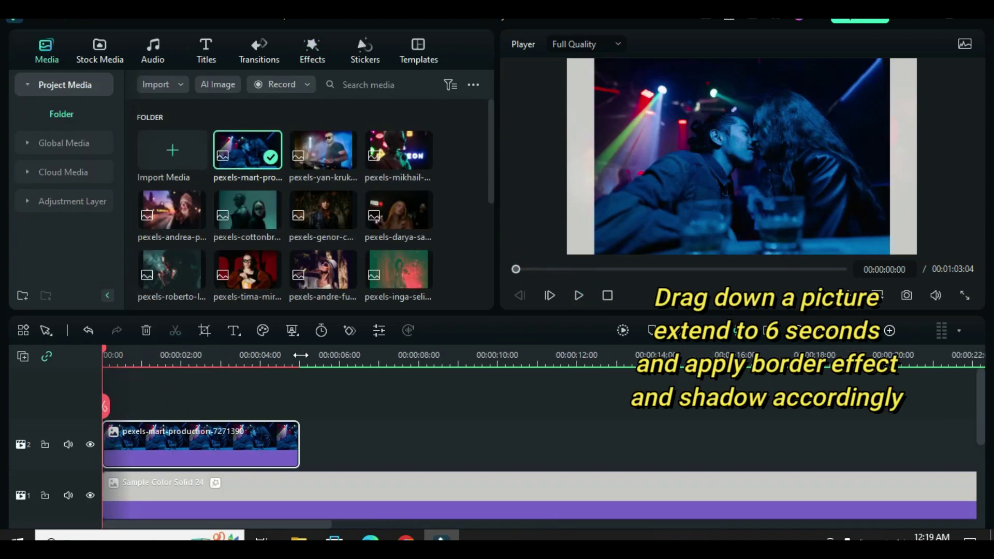
{"action": "left_click_drag", "start_coordinate": [307, 441], "coordinate": [349, 443]}
{"action": "right_click", "coordinate": [259, 440]}
{"action": "left_click", "coordinate": [308, 260]}
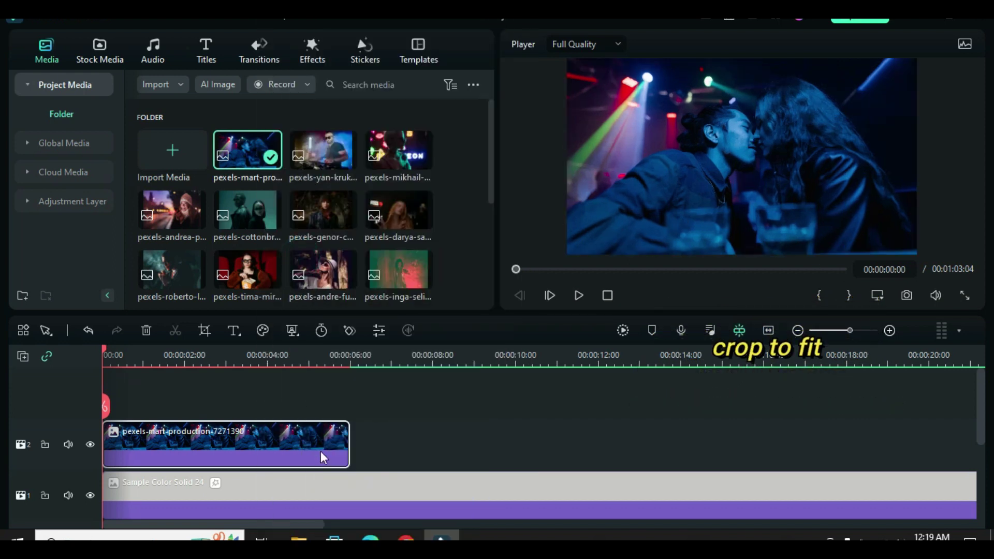
Step: Search the effects library for "border" and apply the first Border effect to the picture clip
{"action": "left_click", "coordinate": [315, 60]}
{"action": "left_click", "coordinate": [96, 113]}
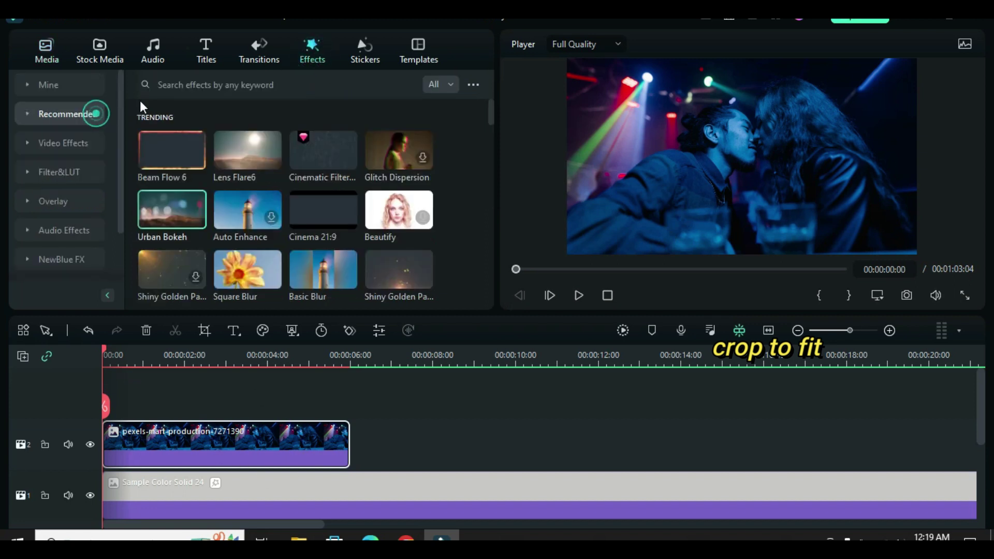
{"action": "left_click", "coordinate": [80, 115]}
{"action": "left_click", "coordinate": [179, 84]}
{"action": "type", "text": "border"}
{"action": "key", "text": "Return"}
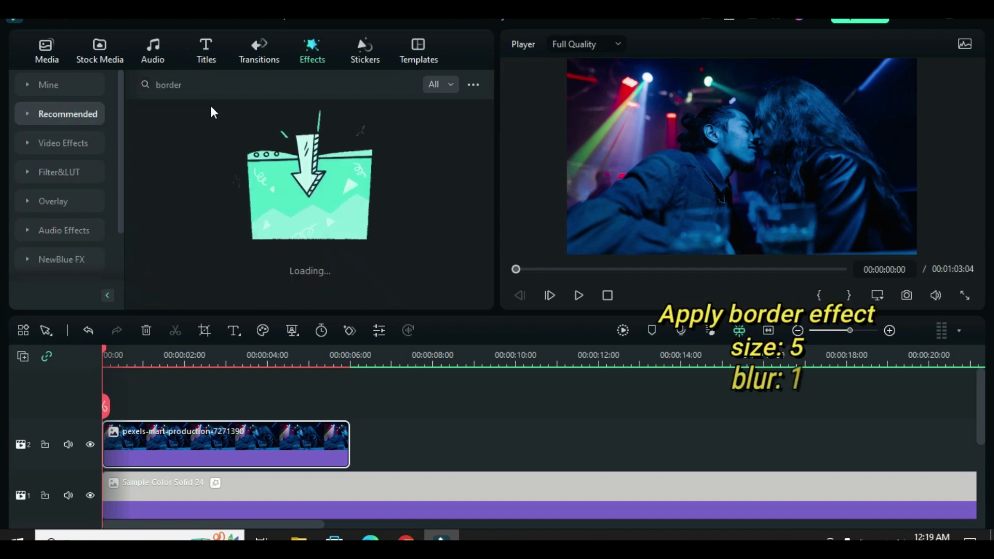
{"action": "left_click_drag", "start_coordinate": [153, 140], "coordinate": [195, 441]}
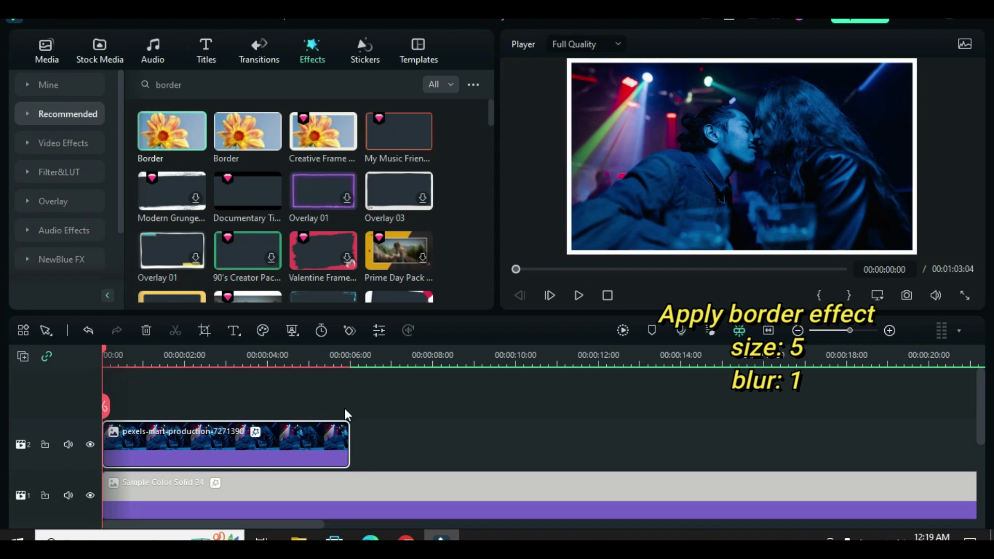
Step: Set both the start and end colours of the picture's Border effect to pale yellow
{"action": "double_click", "coordinate": [203, 441]}
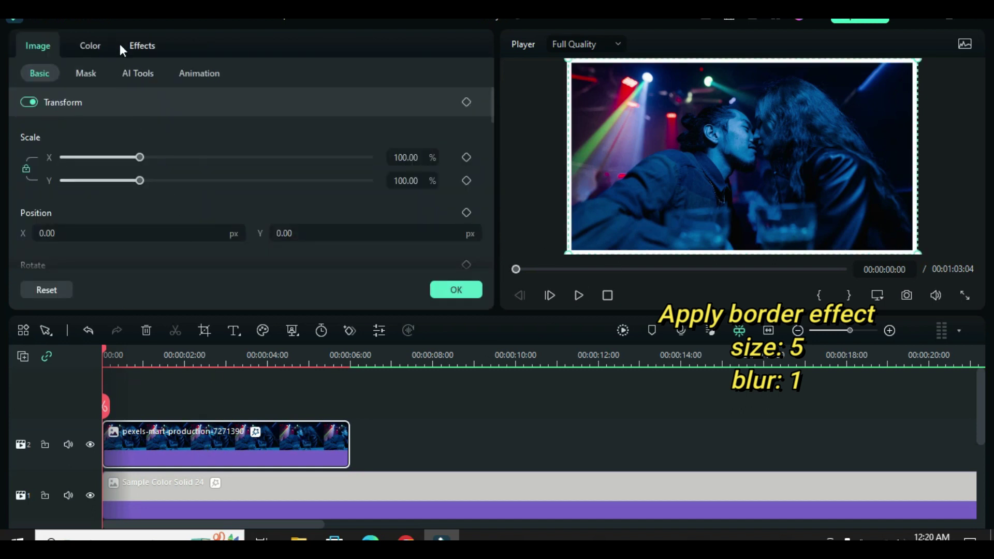
{"action": "left_click", "coordinate": [133, 48]}
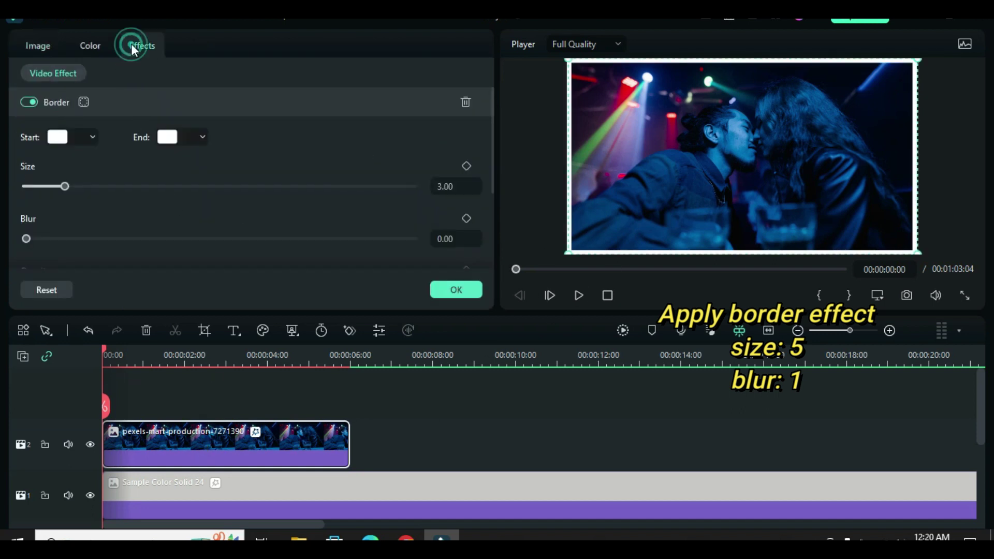
{"action": "left_click", "coordinate": [92, 137]}
{"action": "left_click", "coordinate": [130, 159]}
{"action": "left_click", "coordinate": [201, 136]}
{"action": "left_click", "coordinate": [239, 159]}
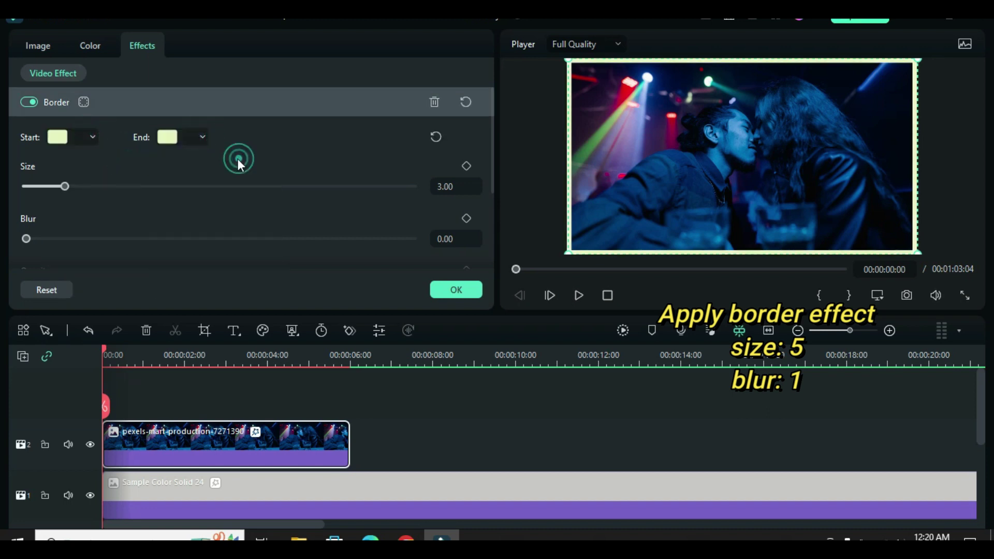
Step: Set the picture border's size to 5 and its blur to 1
{"action": "type", "text": "5"}
{"action": "left_click", "coordinate": [395, 166]}
{"action": "left_click", "coordinate": [444, 239]}
{"action": "type", "text": "1"}
{"action": "left_click", "coordinate": [401, 221]}
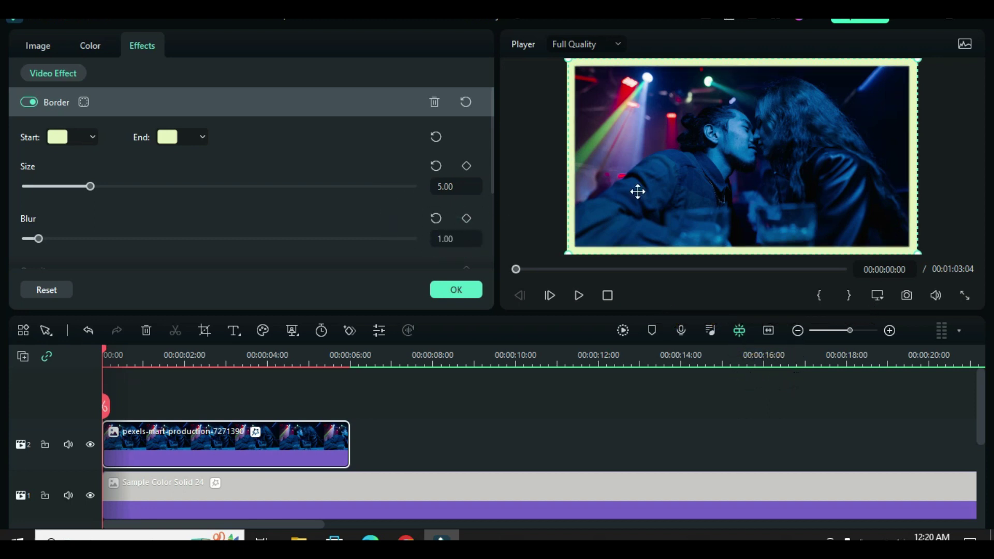
Step: Scale the picture down to 70% on both axes
{"action": "left_click", "coordinate": [39, 46]}
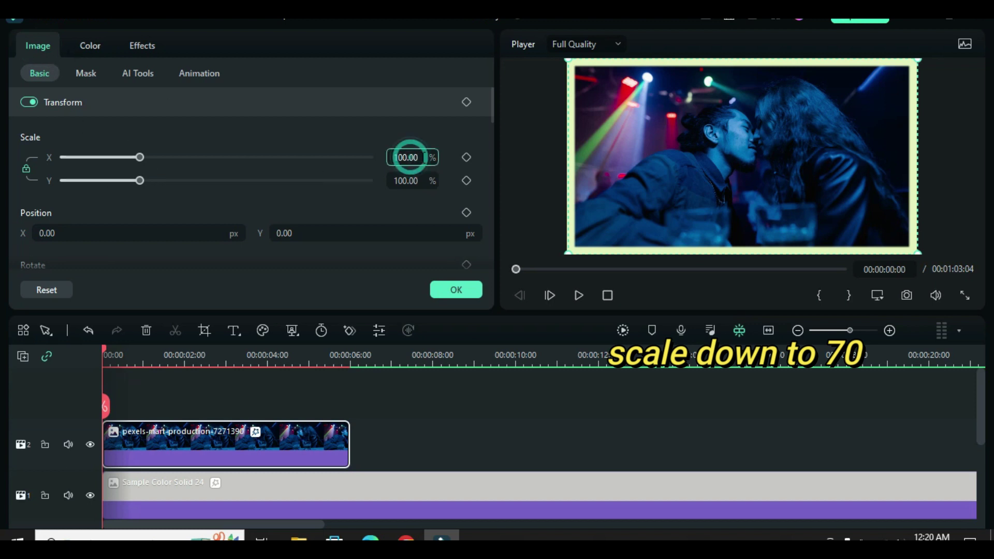
{"action": "type", "text": "7"}
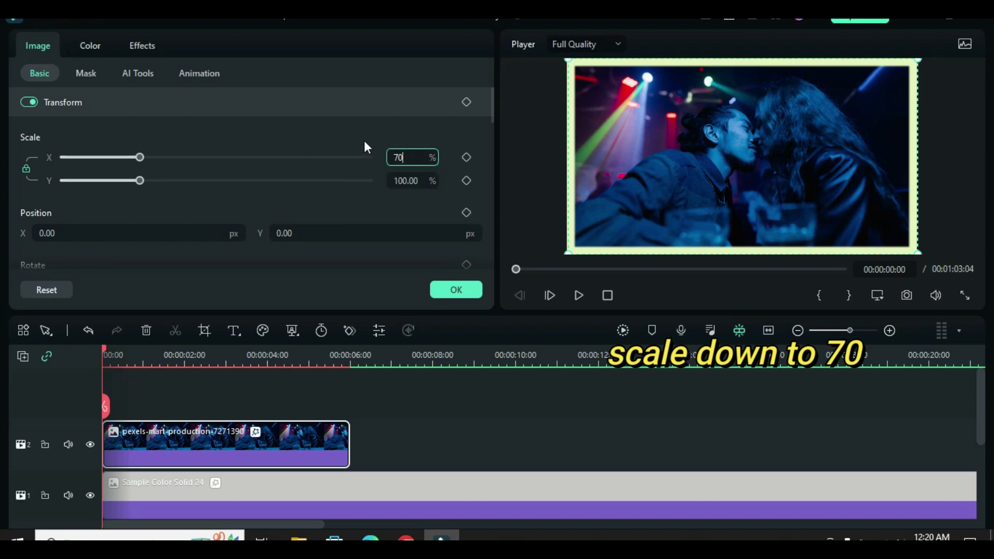
{"action": "type", "text": "0"}
{"action": "key", "text": "Return"}
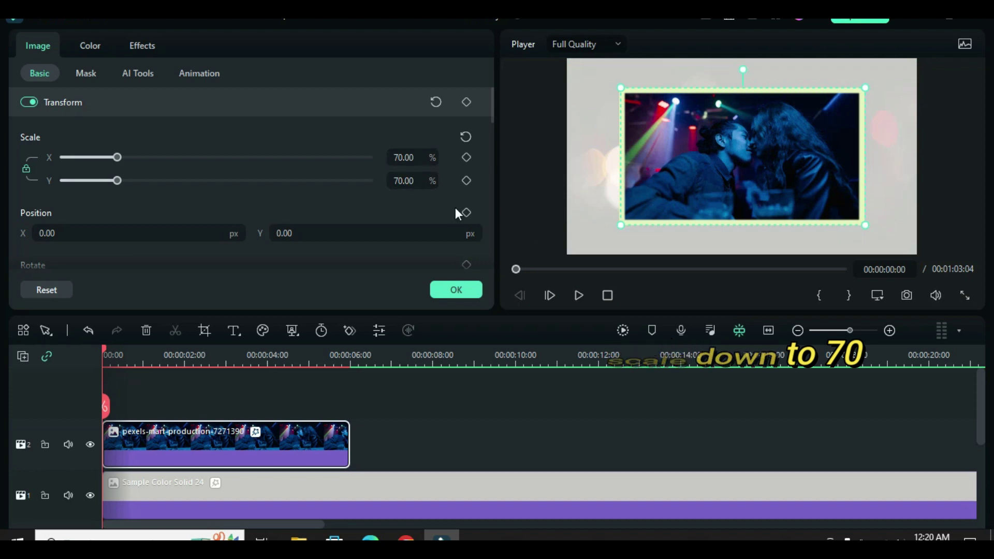
Step: Enable the default drop shadow on the picture, with an angle of 530° and black as its colour
{"action": "left_click_drag", "start_coordinate": [491, 95], "coordinate": [491, 172]}
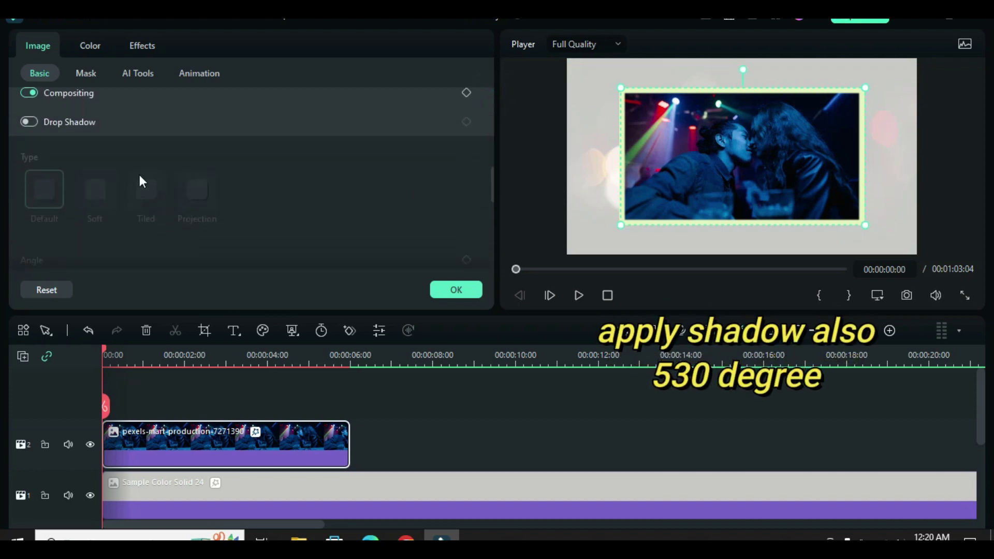
{"action": "left_click", "coordinate": [34, 120]}
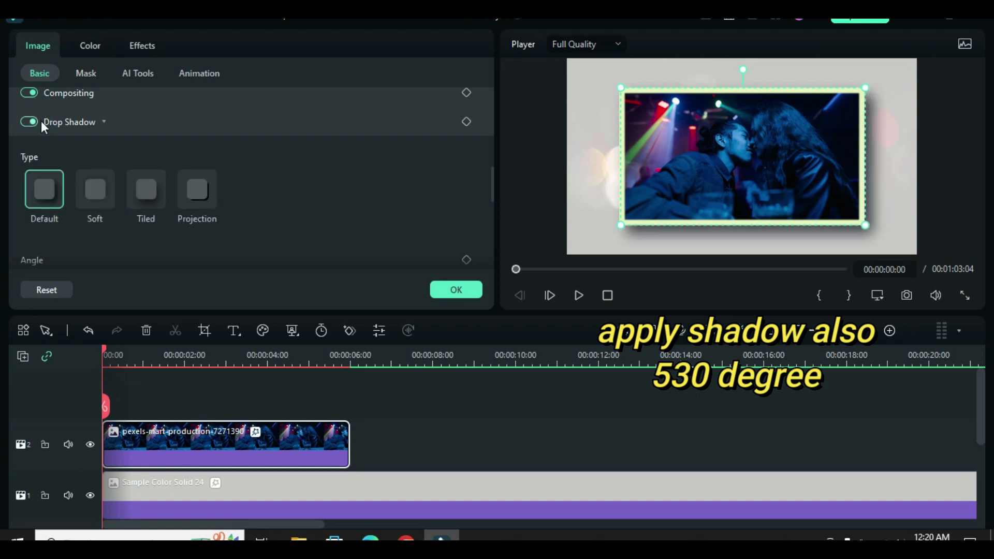
{"action": "scroll", "coordinate": [493, 182], "scroll_direction": "down", "scroll_amount": 3}
{"action": "left_click", "coordinate": [83, 167]}
{"action": "type", "text": "530"}
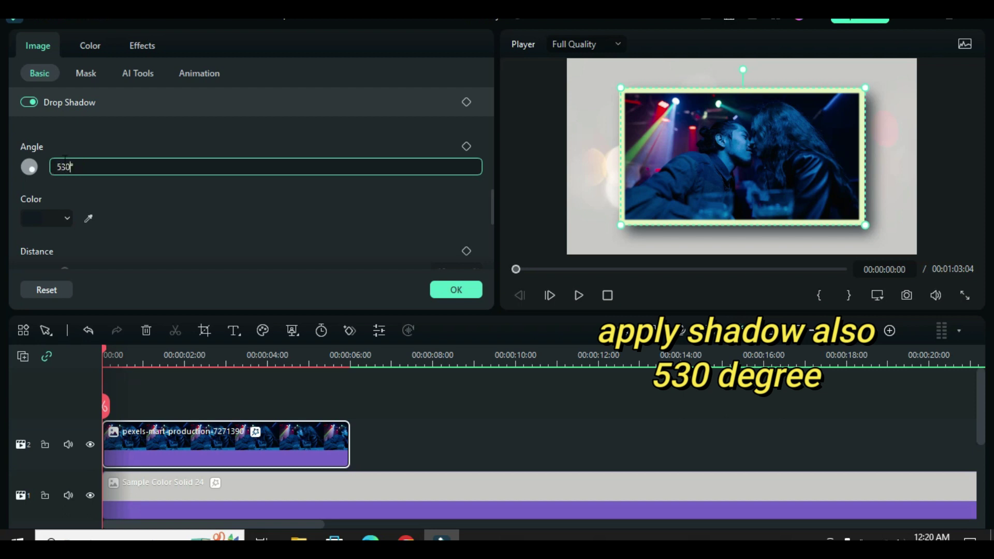
{"action": "key", "text": "Return"}
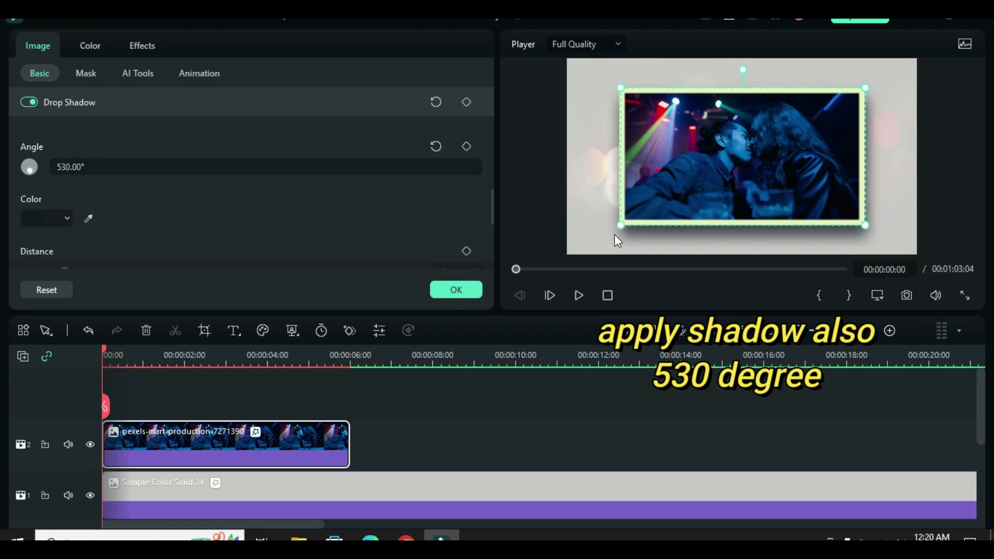
{"action": "left_click", "coordinate": [65, 219]}
{"action": "left_click", "coordinate": [32, 311]}
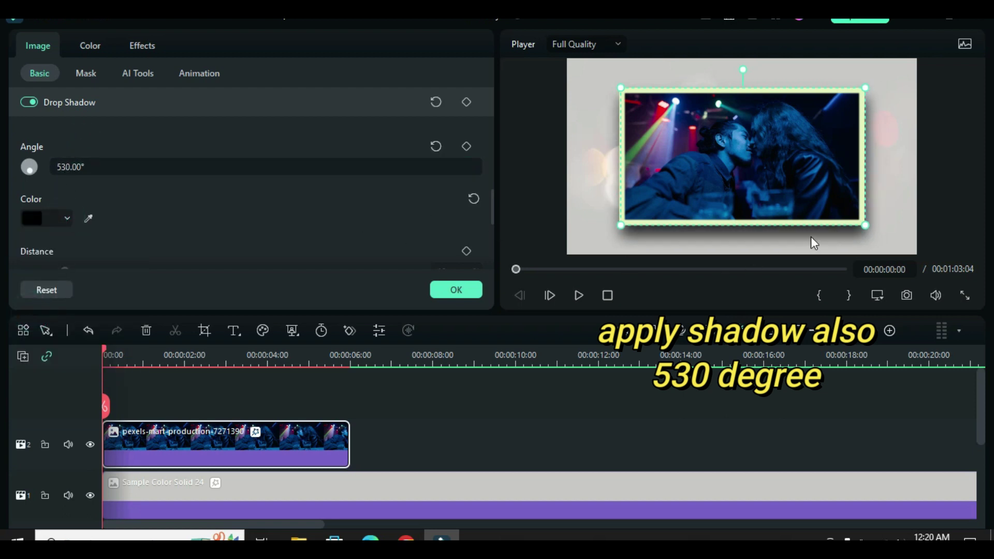
Step: Add scale and position keyframes at the start of the picture clip, with position X set to -1672 px
{"action": "scroll", "coordinate": [191, 214], "scroll_direction": "down", "scroll_amount": 1}
{"action": "scroll", "coordinate": [191, 215], "scroll_direction": "up", "scroll_amount": 4}
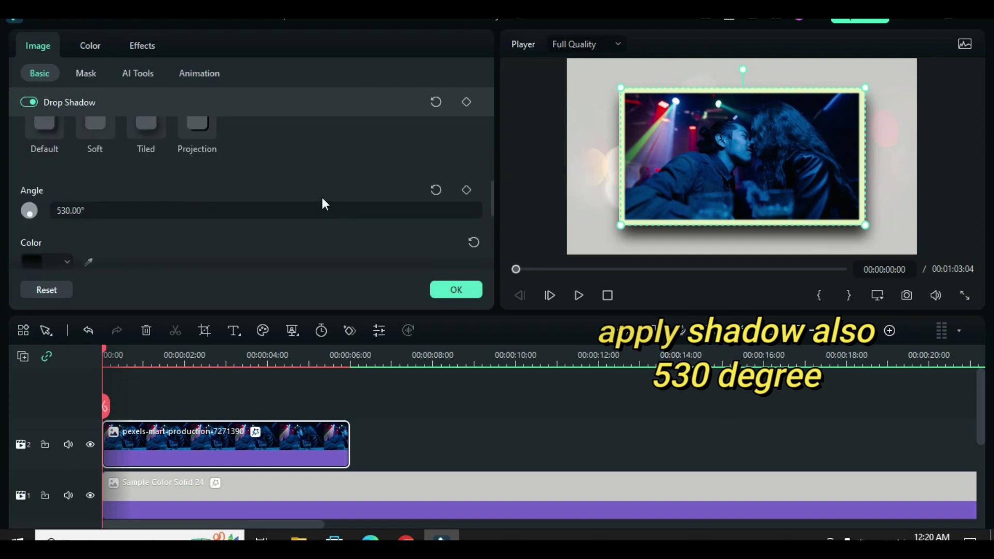
{"action": "scroll", "coordinate": [339, 163], "scroll_direction": "up", "scroll_amount": 5}
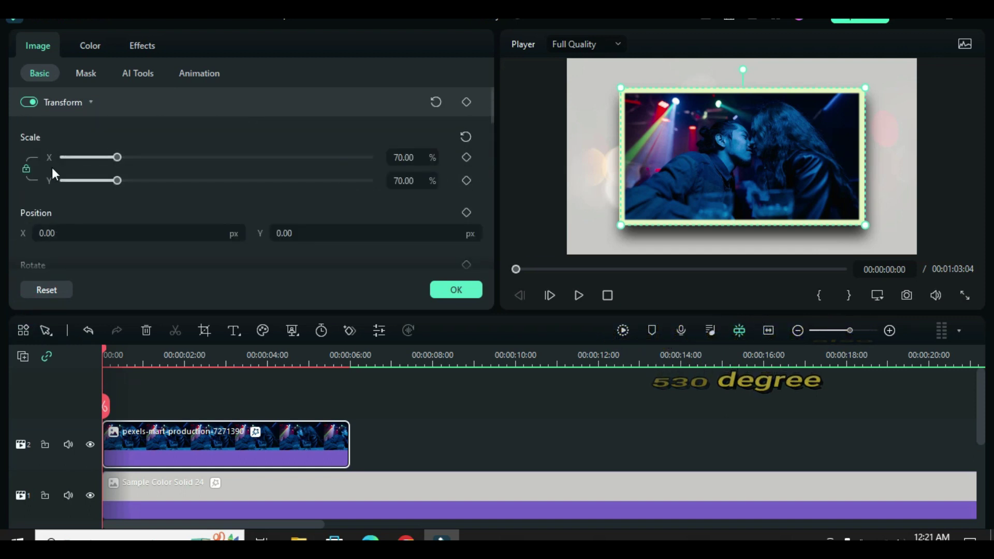
{"action": "left_click", "coordinate": [466, 156]}
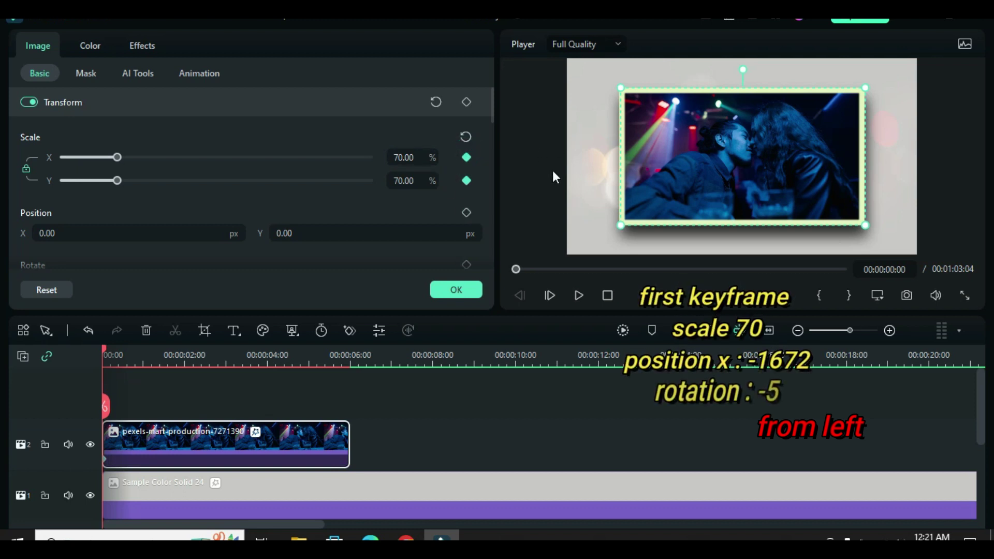
{"action": "left_click", "coordinate": [466, 212]}
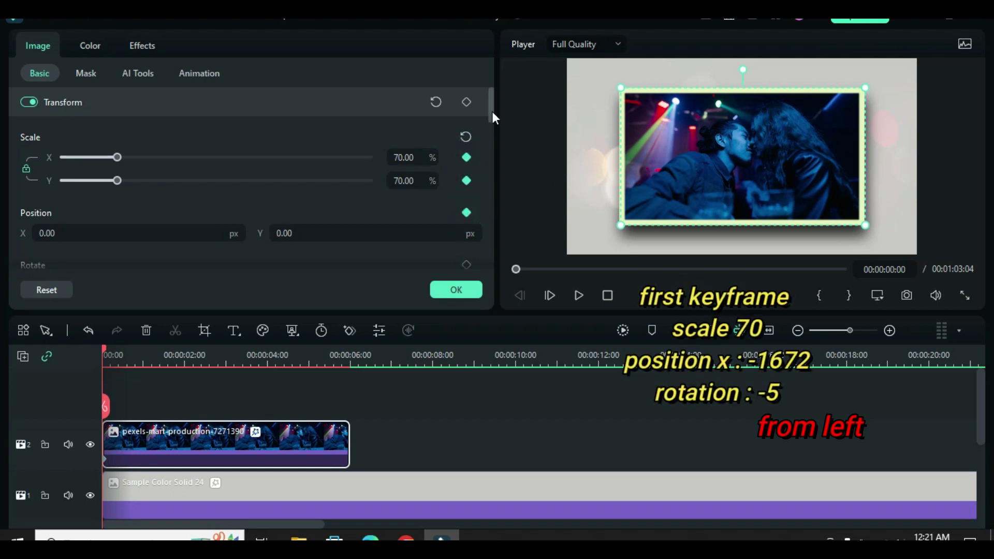
{"action": "left_click_drag", "start_coordinate": [491, 111], "coordinate": [493, 117]}
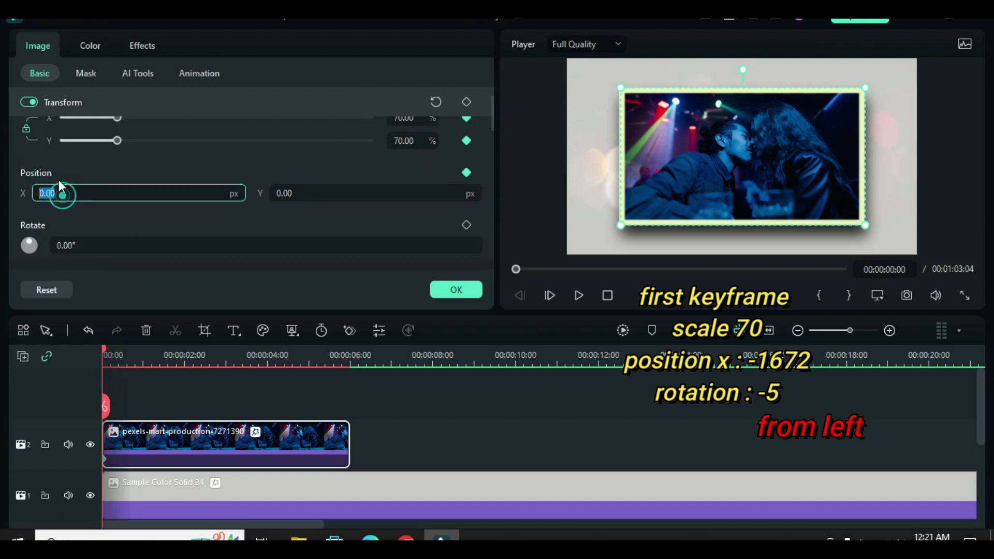
{"action": "type", "text": "-1672"}
{"action": "left_click", "coordinate": [77, 172]}
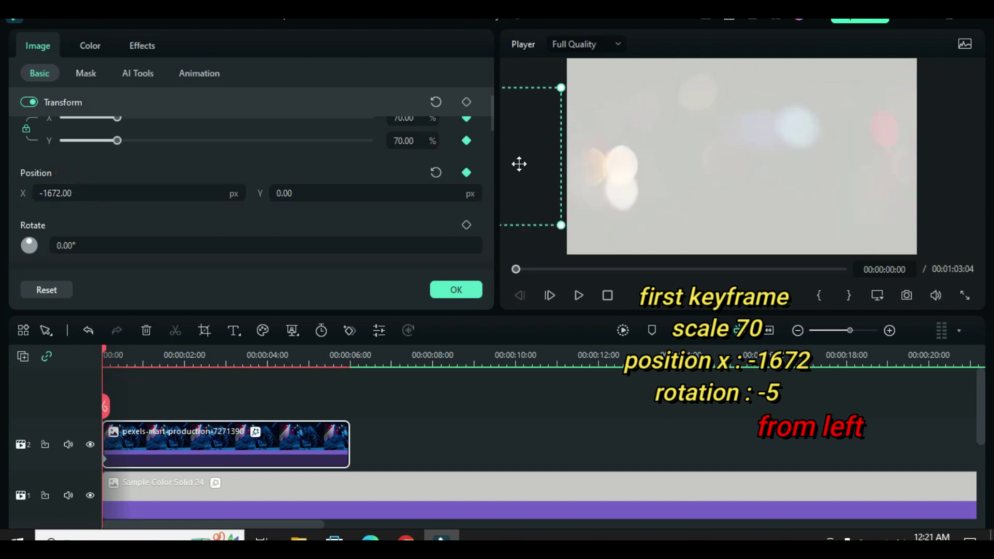
Step: Add a rotation keyframe at the start of the picture clip and set the rotation to -5°
{"action": "left_click", "coordinate": [465, 224]}
{"action": "left_click", "coordinate": [81, 244]}
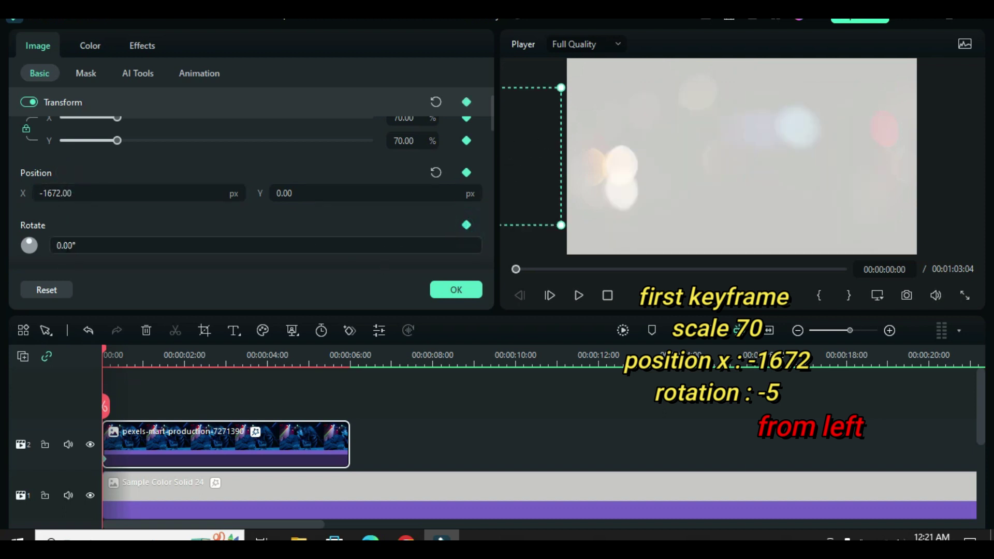
{"action": "type", "text": "-5"}
{"action": "left_click", "coordinate": [91, 224]}
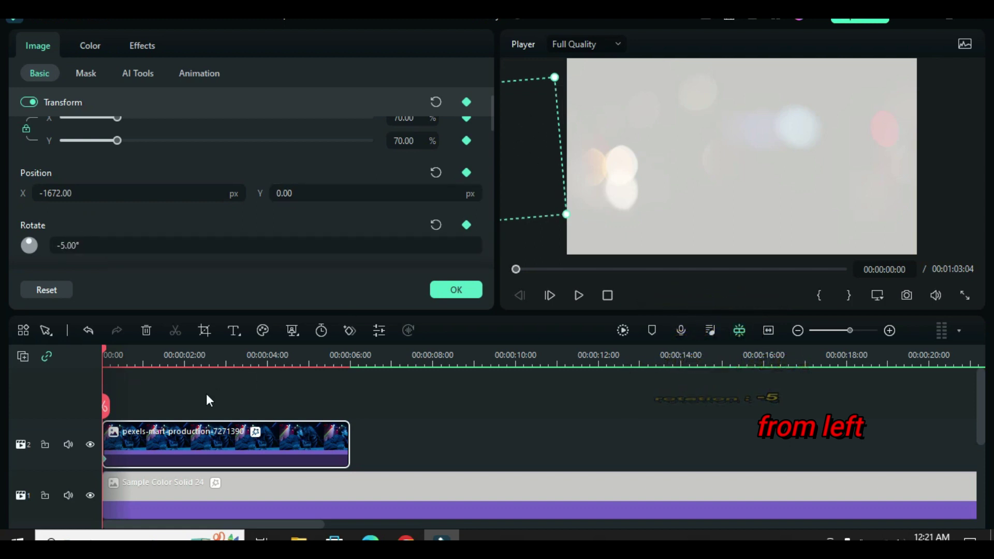
Step: Add a keyframe at 3 seconds on the picture clip with 70% scale, and position and rotation reset to 0
{"action": "left_click_drag", "start_coordinate": [103, 349], "coordinate": [226, 357]}
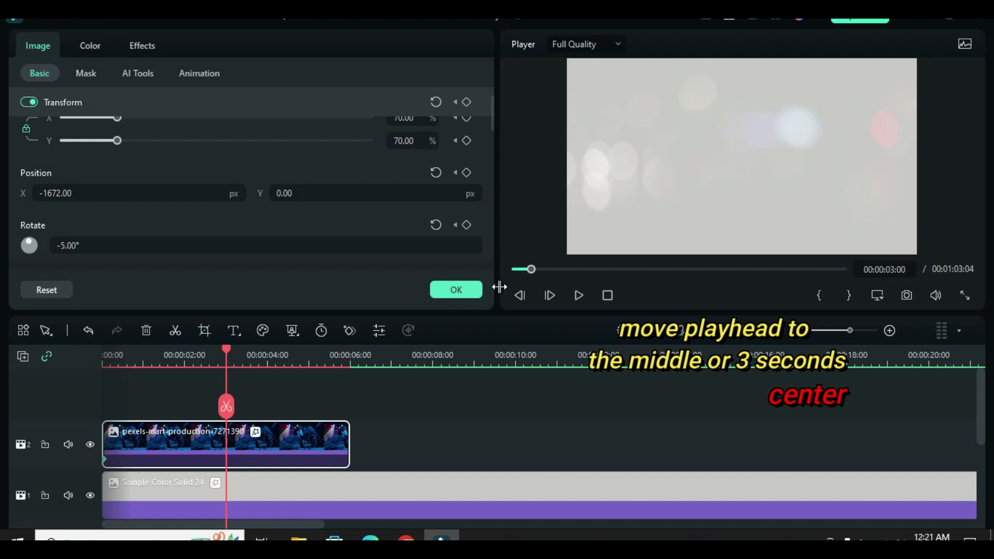
{"action": "scroll", "coordinate": [491, 110], "scroll_direction": "up", "scroll_amount": 1}
{"action": "left_click", "coordinate": [468, 141]}
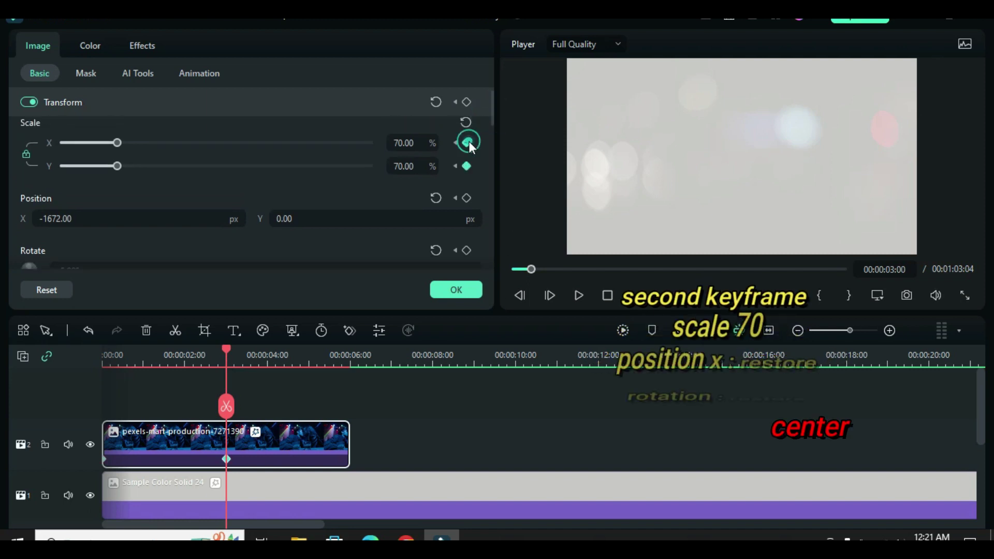
{"action": "left_click", "coordinate": [436, 199]}
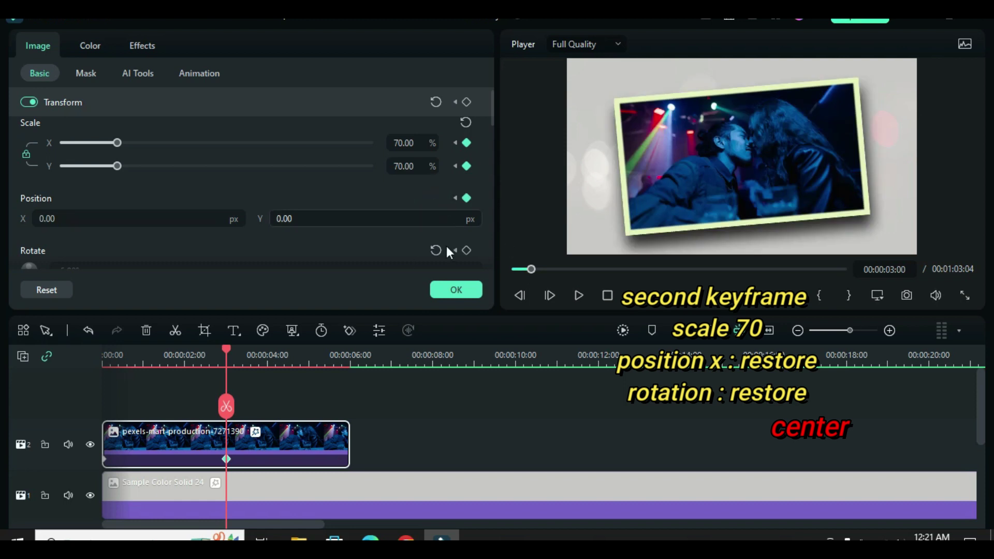
{"action": "scroll", "coordinate": [490, 111], "scroll_direction": "down", "scroll_amount": 1}
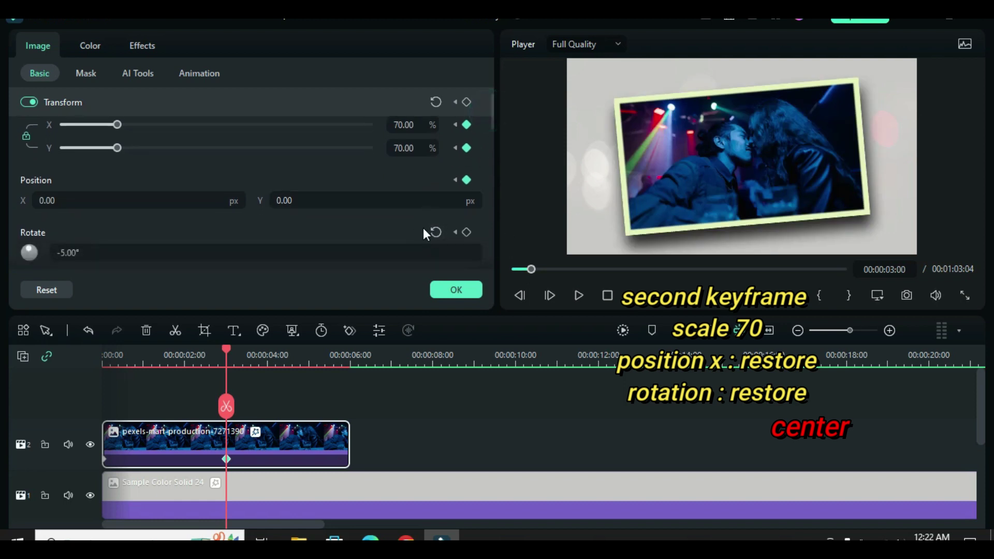
{"action": "left_click", "coordinate": [436, 232]}
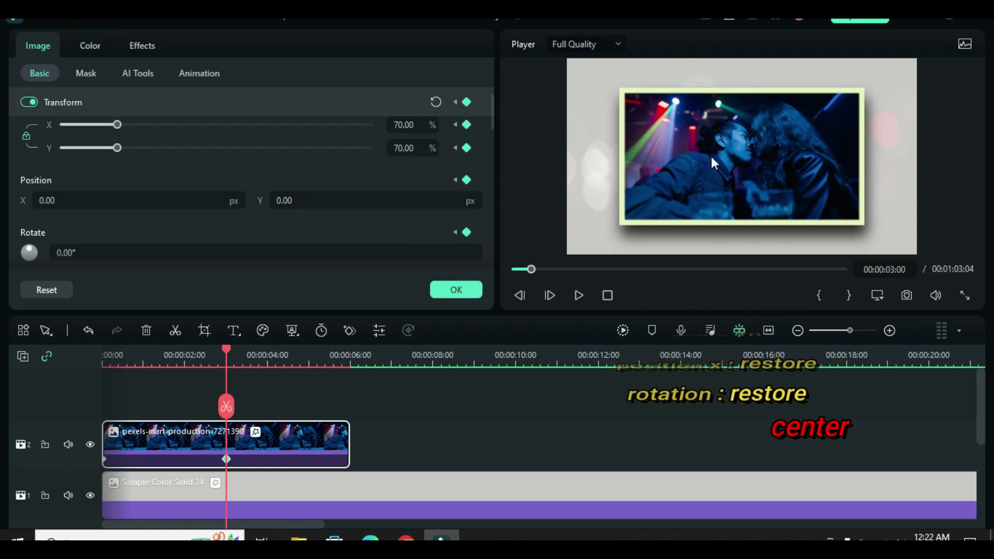
Step: Add scale, position and rotation keyframes at the end of the picture clip, with the scale set to 50%
{"action": "left_click_drag", "start_coordinate": [225, 348], "coordinate": [349, 358]}
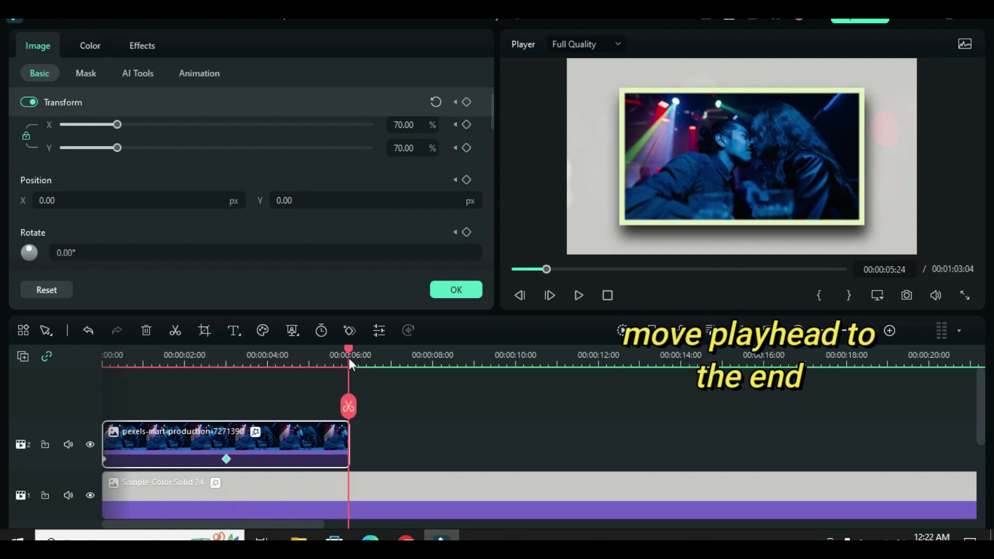
{"action": "left_click", "coordinate": [466, 124]}
{"action": "left_click", "coordinate": [467, 179]}
{"action": "left_click", "coordinate": [466, 232]}
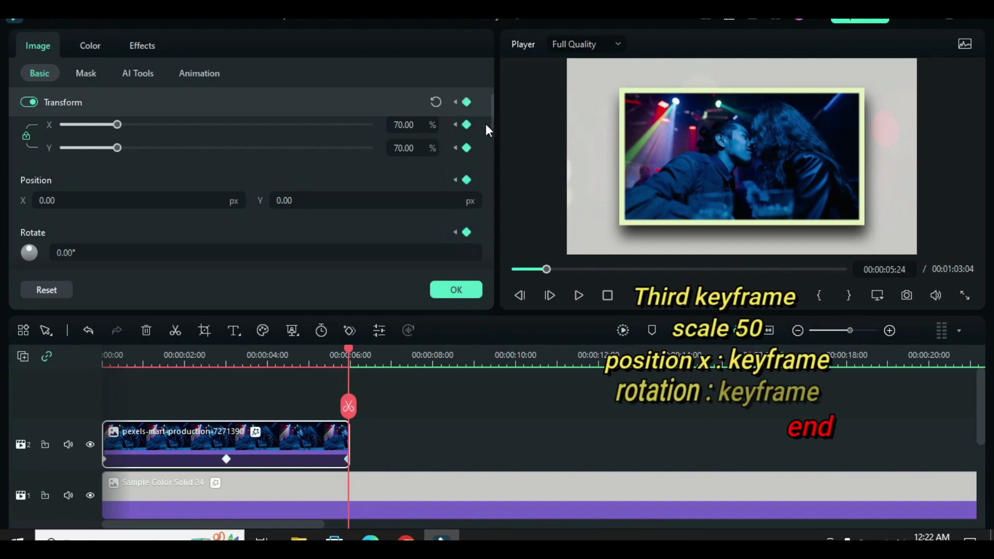
{"action": "scroll", "coordinate": [490, 117], "scroll_direction": "up", "scroll_amount": 1}
{"action": "left_click", "coordinate": [414, 147]}
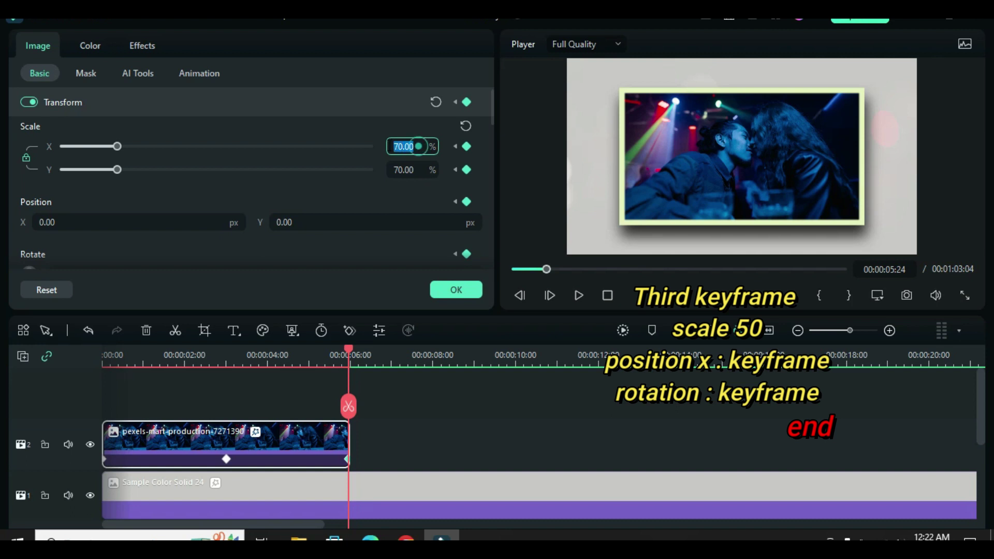
{"action": "type", "text": "50"}
{"action": "key", "text": "Return"}
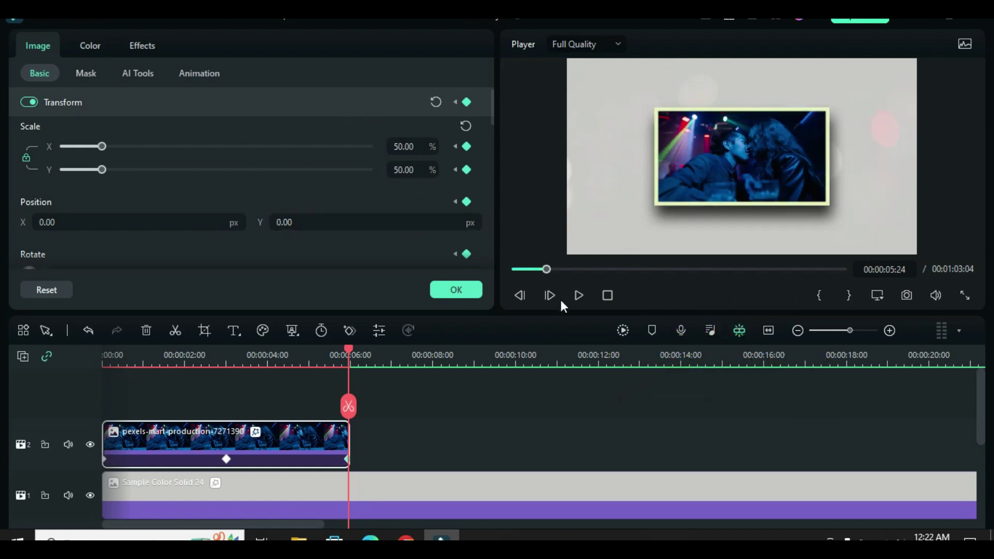
Step: Render the preview and play the first picture's animation from the beginning
{"action": "left_click", "coordinate": [515, 266]}
{"action": "left_click", "coordinate": [622, 330]}
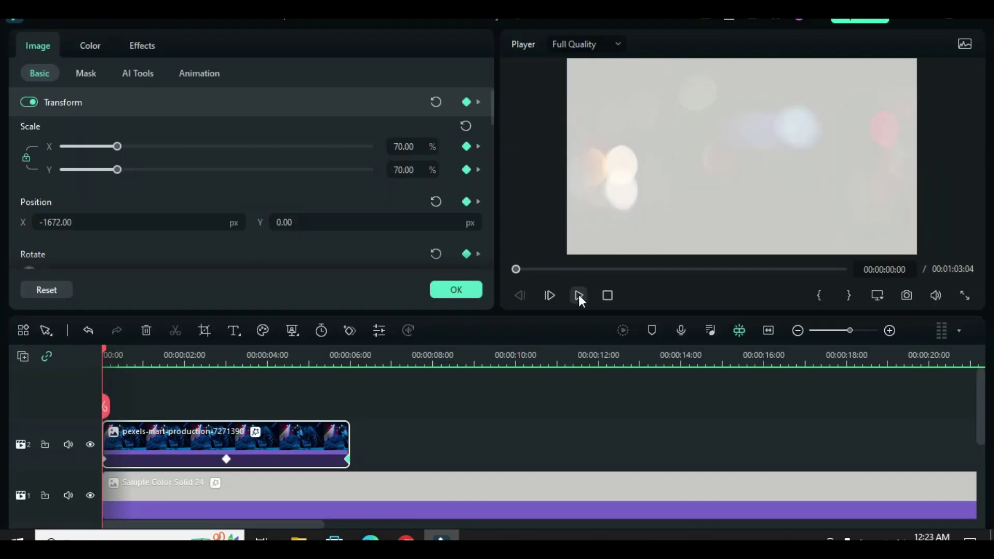
{"action": "left_click", "coordinate": [579, 295]}
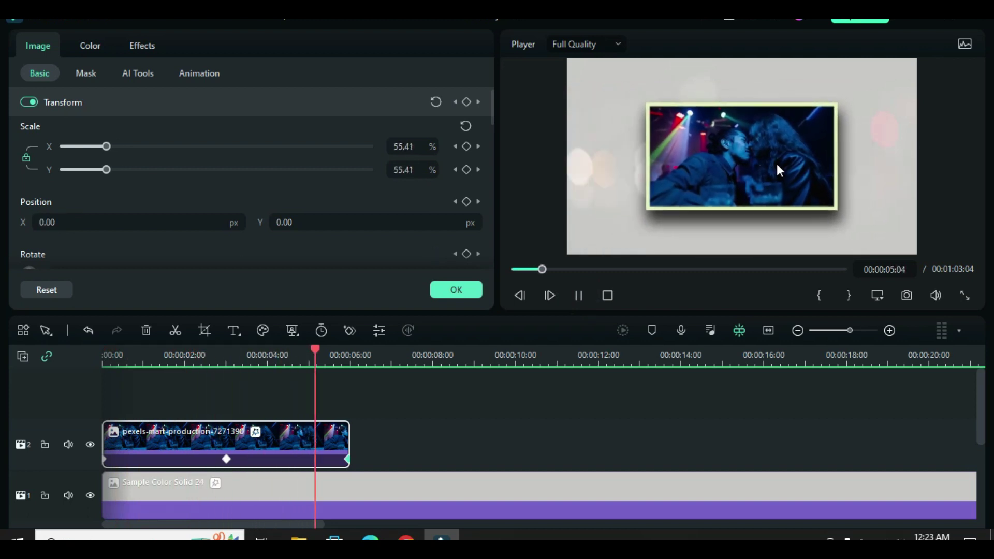
{"action": "left_click", "coordinate": [578, 295]}
Step: Copy the picture clip and paste it on a new video track, starting at the second keyframe at 3 seconds
{"action": "left_click_drag", "start_coordinate": [368, 350], "coordinate": [228, 350]}
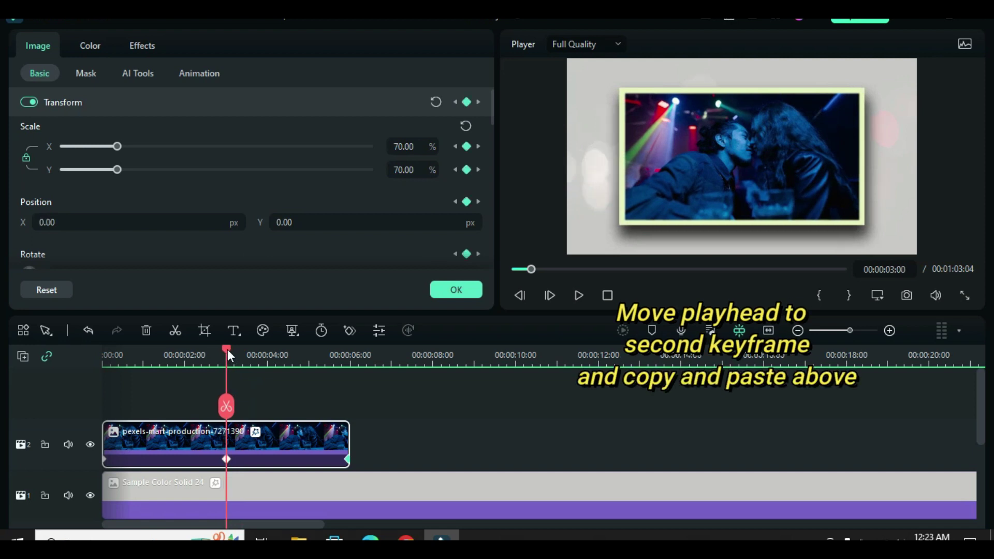
{"action": "right_click", "coordinate": [304, 437]}
{"action": "left_click", "coordinate": [332, 129]}
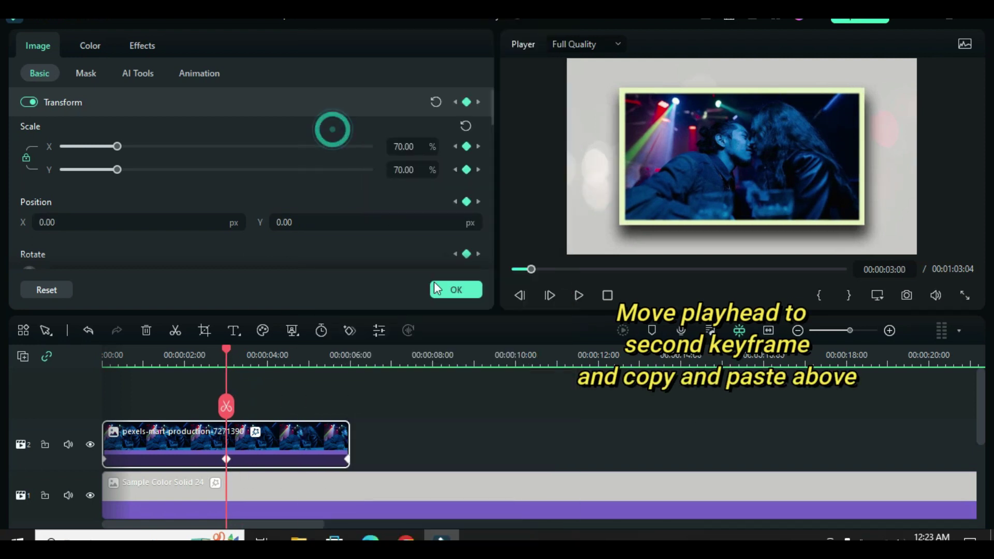
{"action": "left_click", "coordinate": [21, 357]}
{"action": "left_click", "coordinate": [37, 380]}
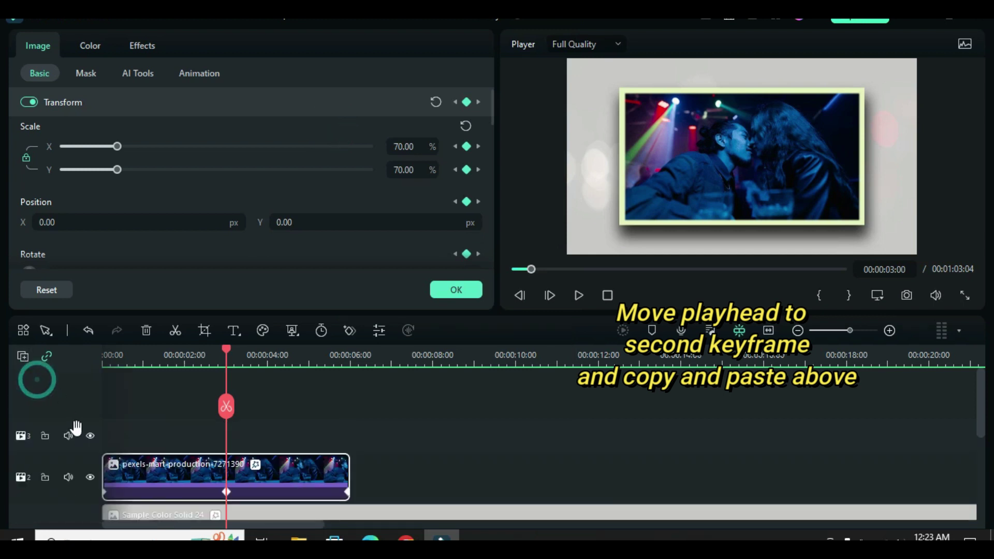
{"action": "right_click", "coordinate": [262, 438]}
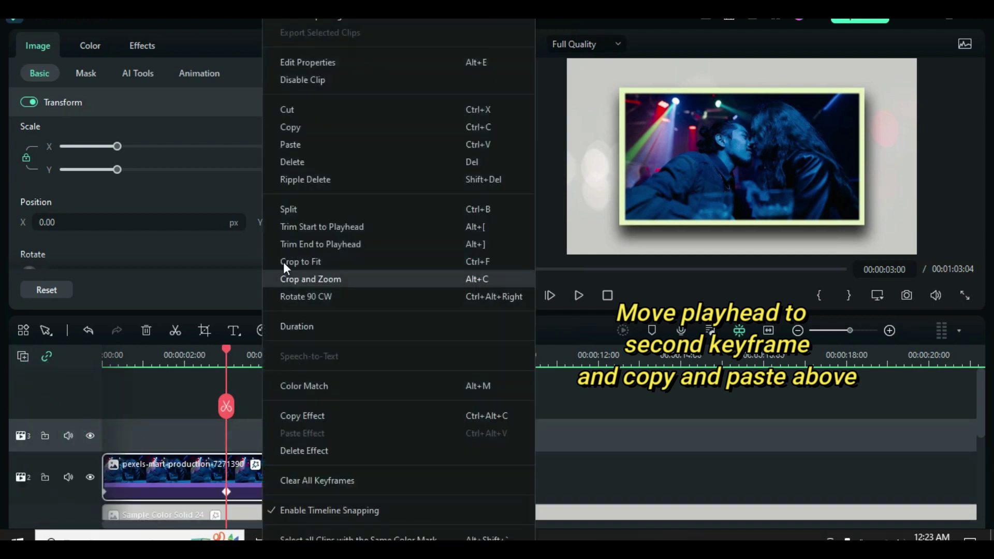
{"action": "left_click", "coordinate": [298, 145]}
{"action": "scroll", "coordinate": [317, 453], "scroll_direction": "down", "scroll_amount": 1}
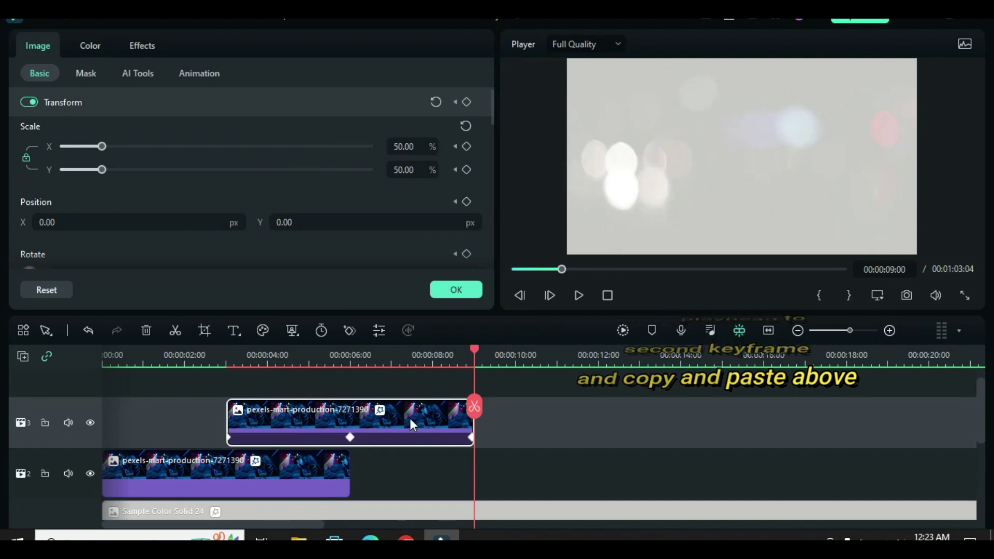
Step: Replace the pasted clip's image with the DJ photo from the project media, keeping its effects and keyframes
{"action": "left_click_drag", "start_coordinate": [473, 349], "coordinate": [225, 384]}
{"action": "left_click", "coordinate": [447, 291]}
{"action": "left_click", "coordinate": [44, 47]}
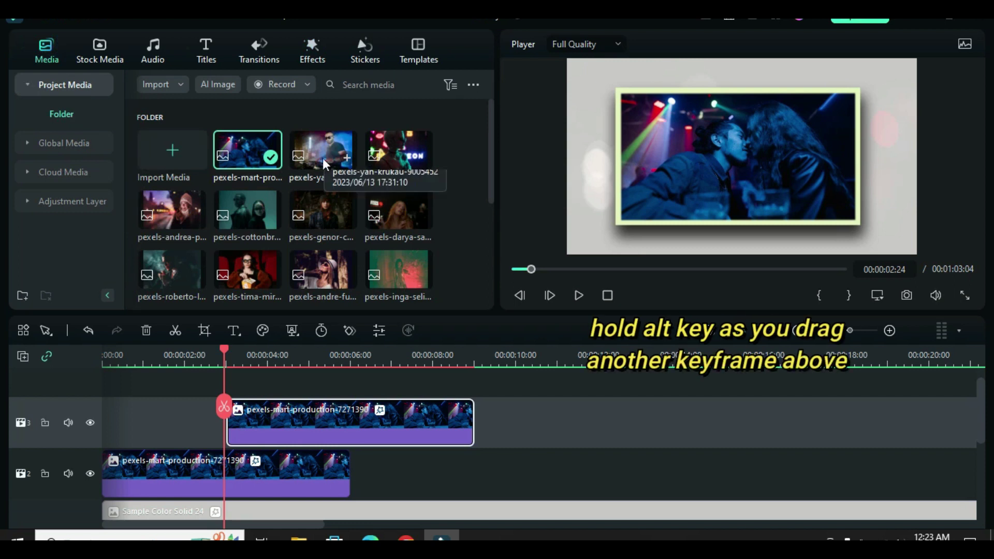
{"action": "left_click_drag", "start_coordinate": [322, 163], "coordinate": [305, 416]}
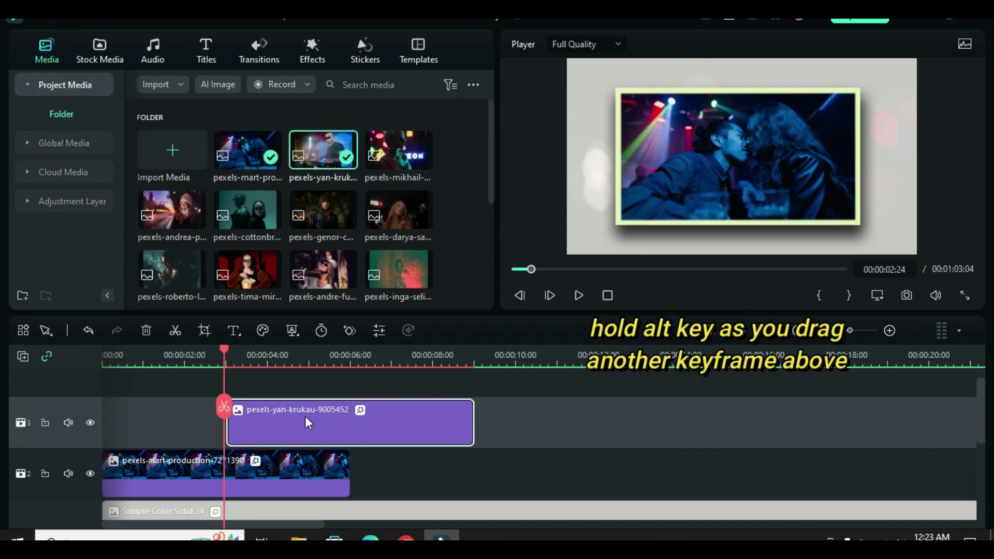
Step: At the DJ clip's first keyframe, set position X to 1672 px and rotation to 5°
{"action": "double_click", "coordinate": [324, 412]}
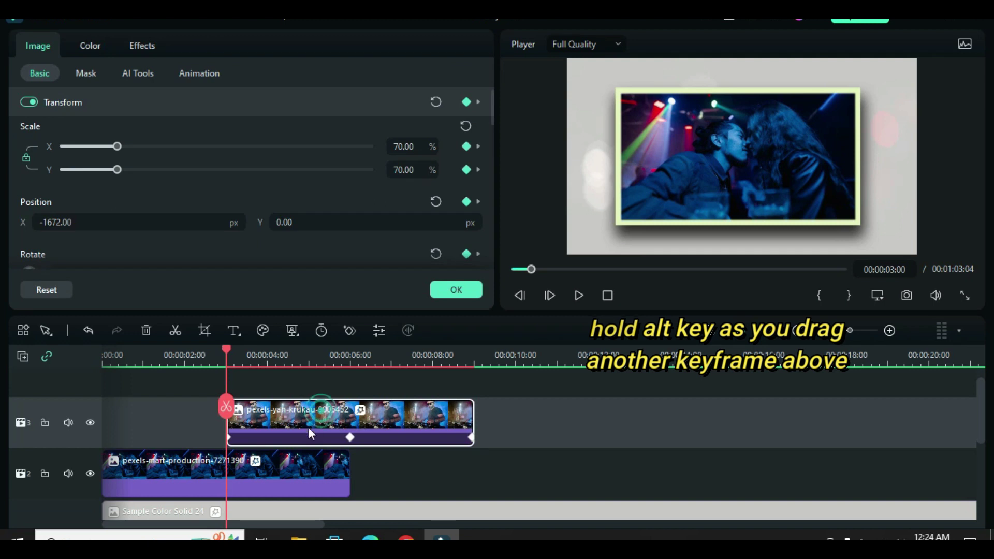
{"action": "scroll", "coordinate": [269, 358], "scroll_direction": "up", "scroll_amount": 1}
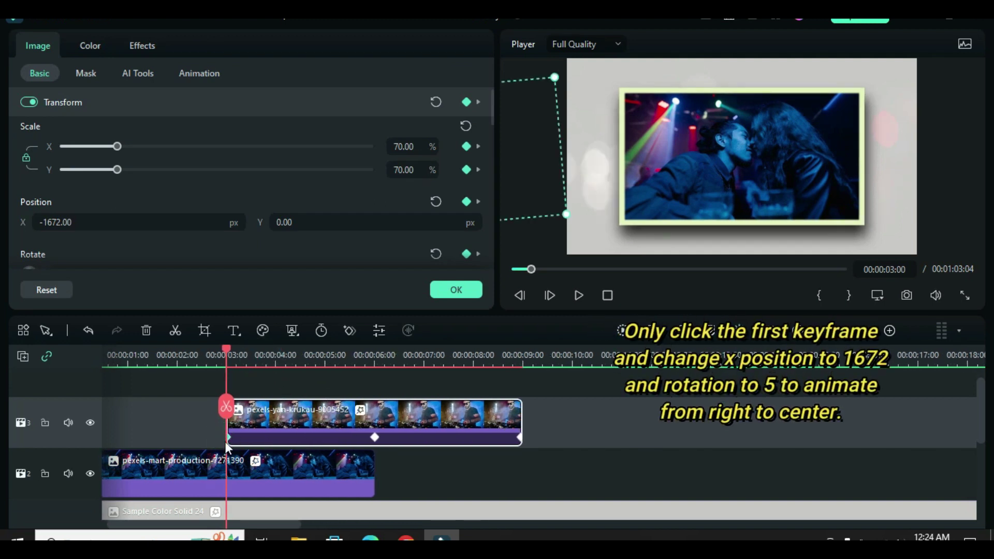
{"action": "scroll", "coordinate": [137, 212], "scroll_direction": "down", "scroll_amount": 1}
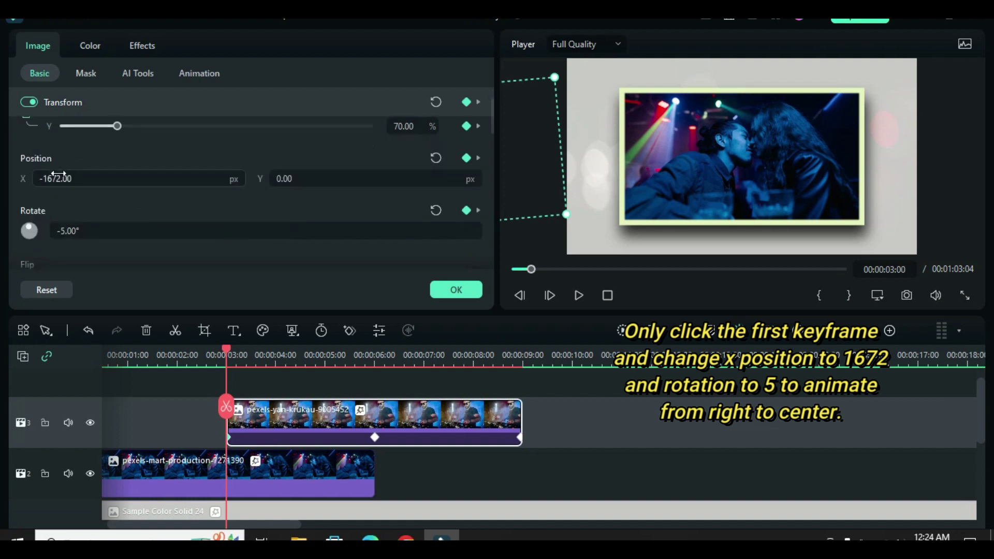
{"action": "key", "text": "BackSpace"}
{"action": "key", "text": "Return"}
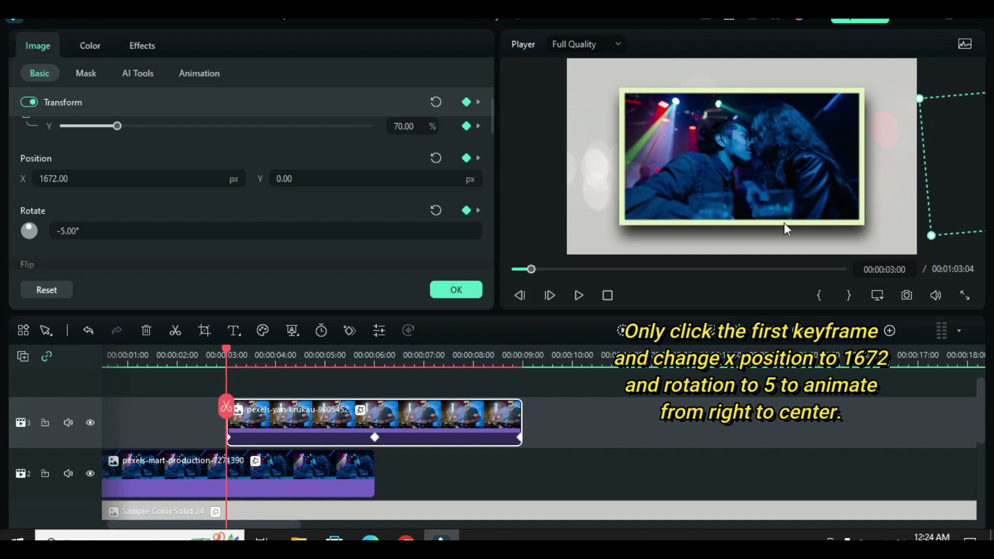
{"action": "left_click", "coordinate": [62, 231]}
{"action": "key", "text": "BackSpace"}
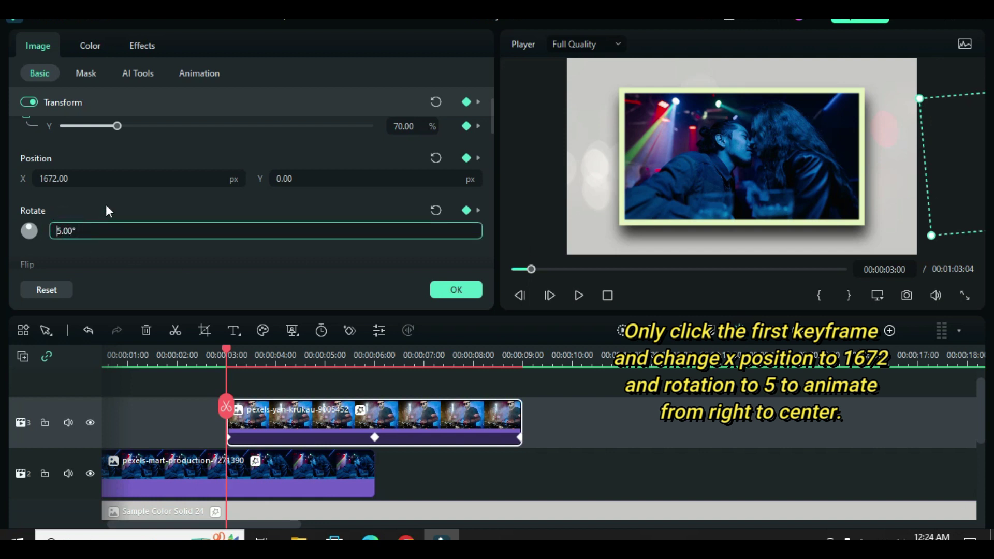
{"action": "left_click", "coordinate": [106, 204]}
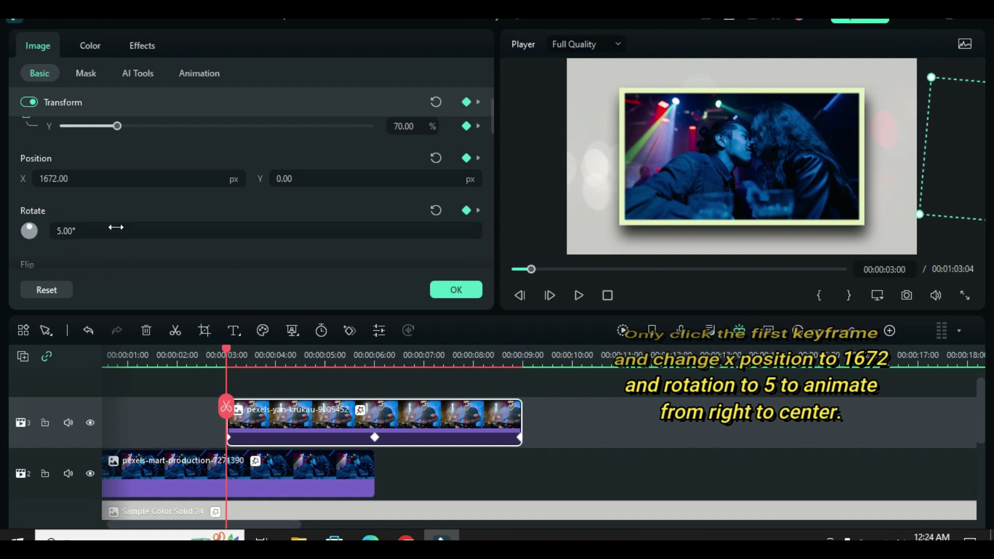
Step: Render the preview and play both picture animations from the beginning
{"action": "left_click", "coordinate": [511, 268]}
{"action": "left_click", "coordinate": [622, 331]}
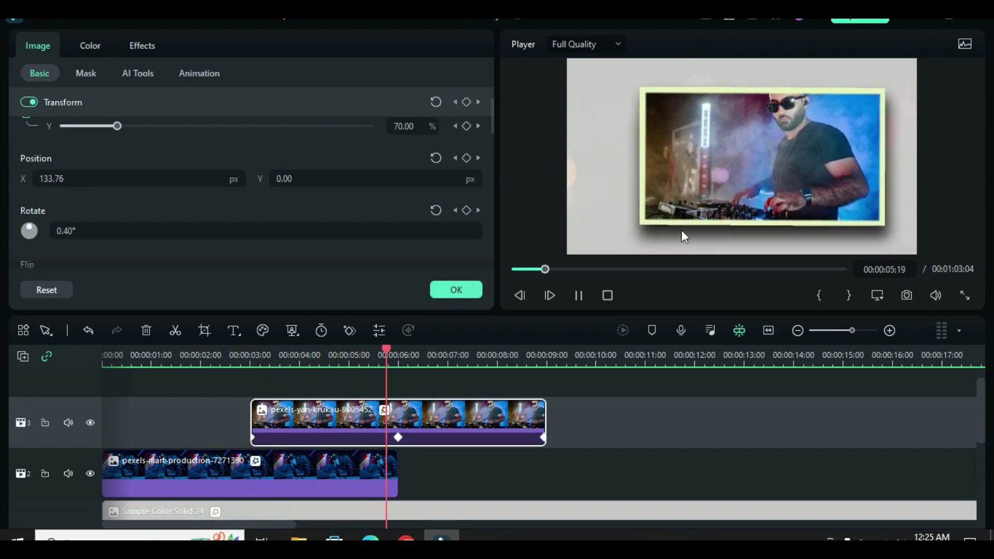
{"action": "left_click", "coordinate": [579, 300]}
Step: Paste the copied picture clip on a new video track at 6 seconds and replace its image with the neon-sign photo
{"action": "left_click_drag", "start_coordinate": [458, 350], "coordinate": [399, 352]}
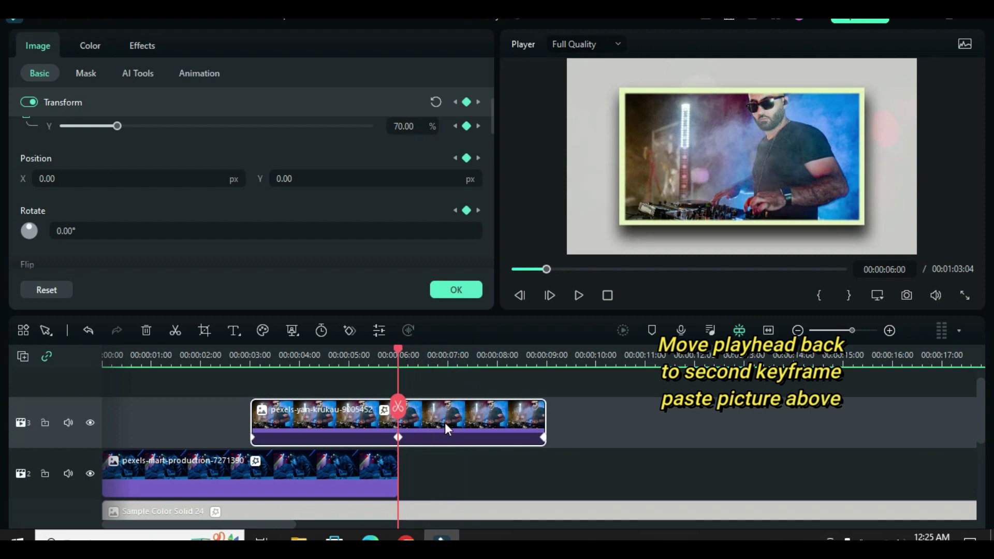
{"action": "scroll", "coordinate": [311, 430], "scroll_direction": "up", "scroll_amount": 1}
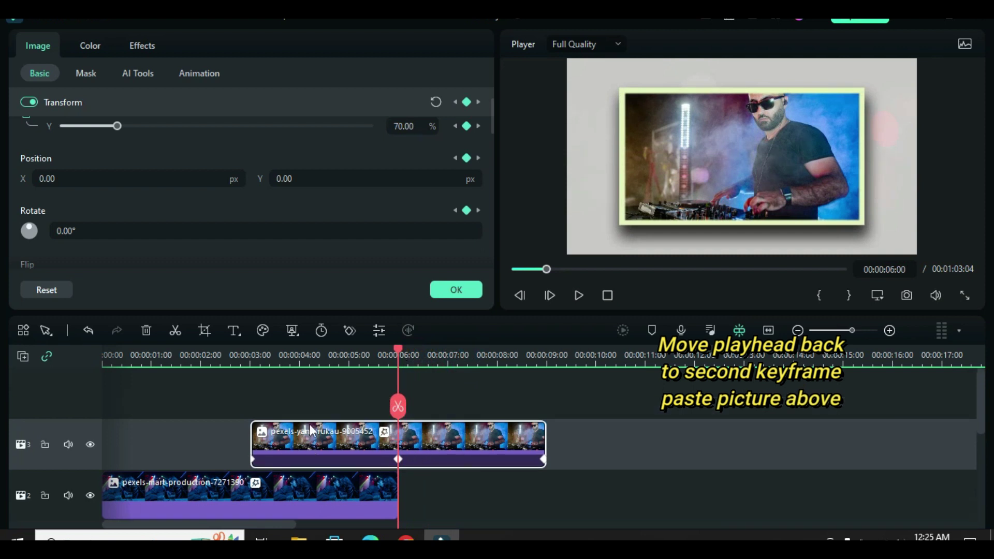
{"action": "left_click", "coordinate": [17, 355]}
{"action": "left_click", "coordinate": [63, 380]}
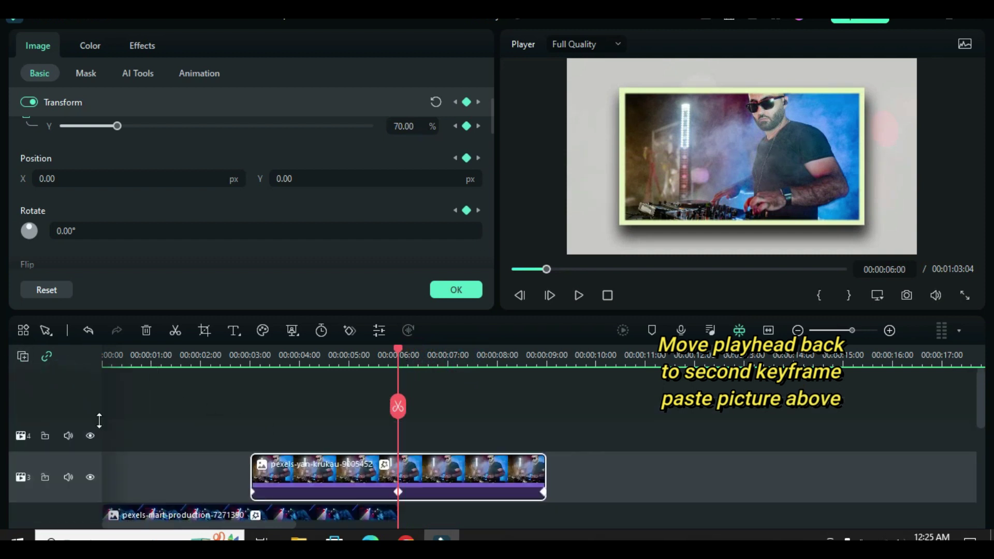
{"action": "left_click", "coordinate": [79, 428]}
{"action": "right_click", "coordinate": [423, 433]}
{"action": "left_click", "coordinate": [468, 145]}
{"action": "scroll", "coordinate": [509, 387], "scroll_direction": "down", "scroll_amount": 1}
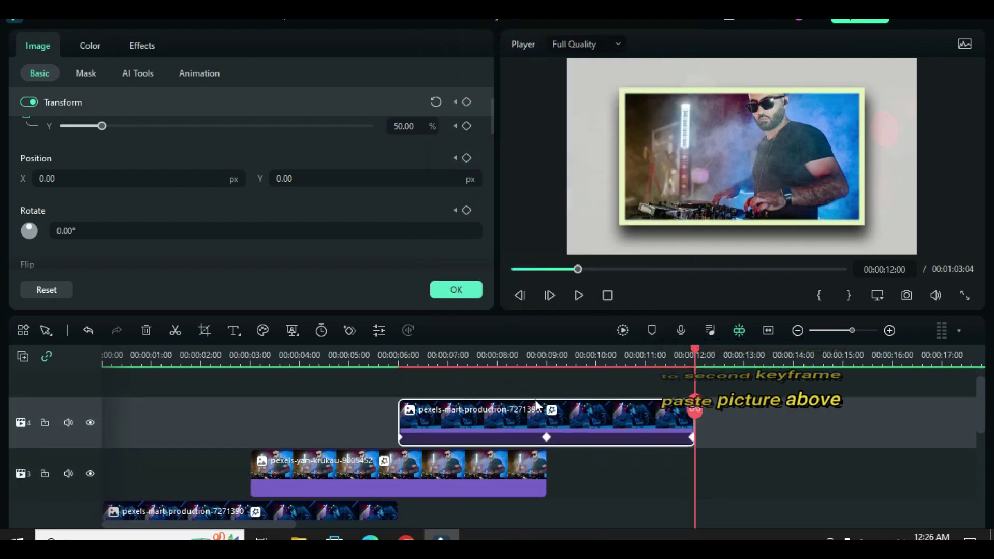
{"action": "left_click", "coordinate": [456, 288]}
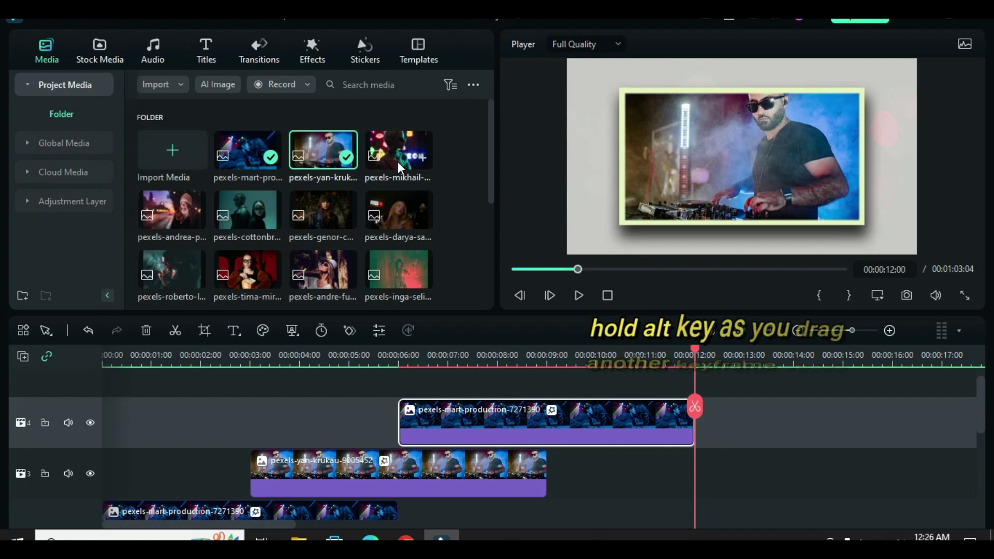
{"action": "left_click_drag", "start_coordinate": [394, 146], "coordinate": [481, 435]}
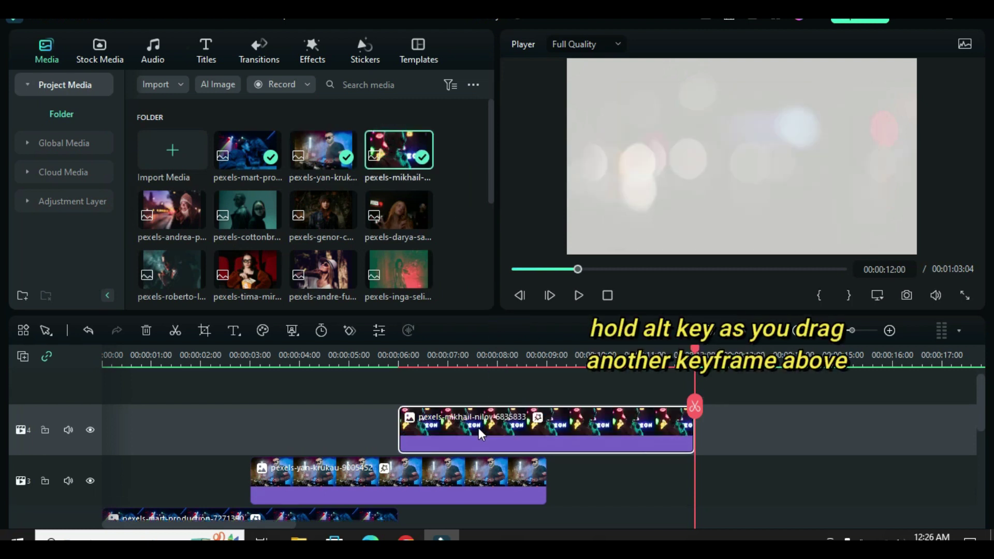
Step: At the neon-sign clip's first keyframe, set position X to 0 px and Y to 1000 px so it enters from above
{"action": "double_click", "coordinate": [539, 427]}
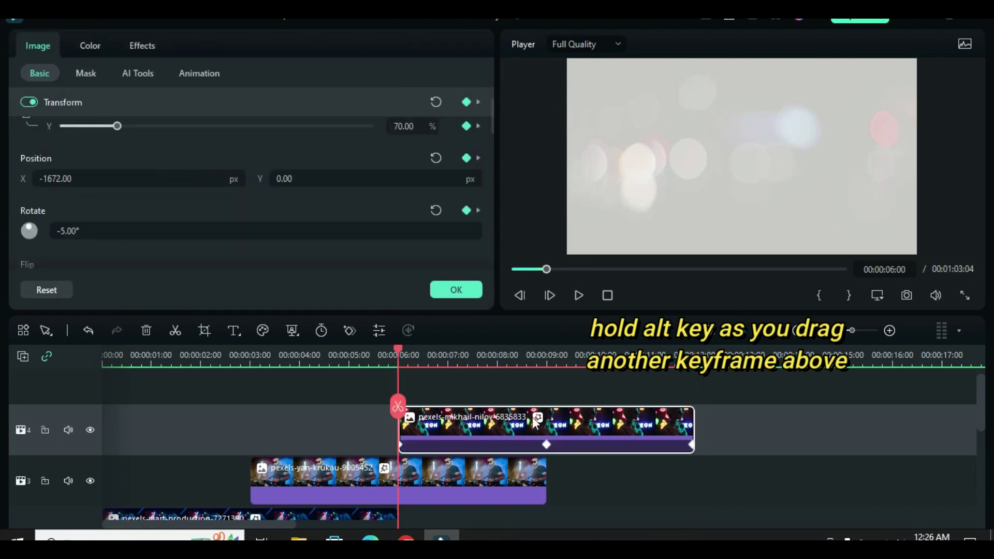
{"action": "left_click", "coordinate": [402, 444]}
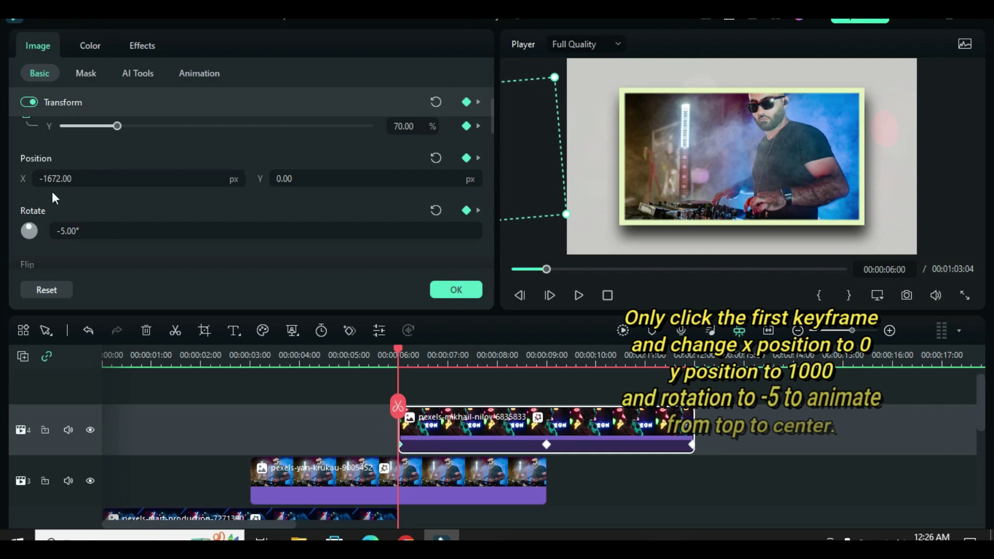
{"action": "left_click", "coordinate": [75, 177]}
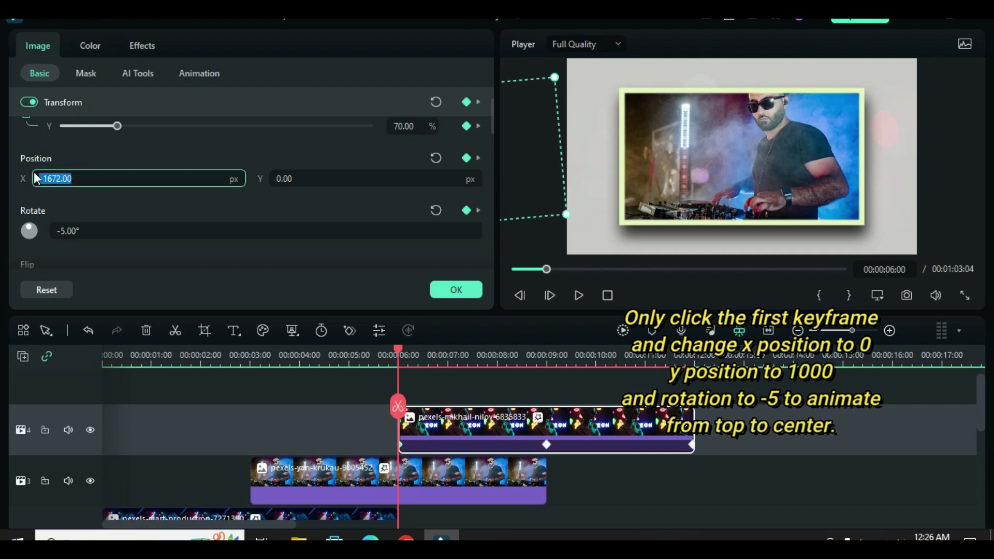
{"action": "left_click", "coordinate": [84, 155]}
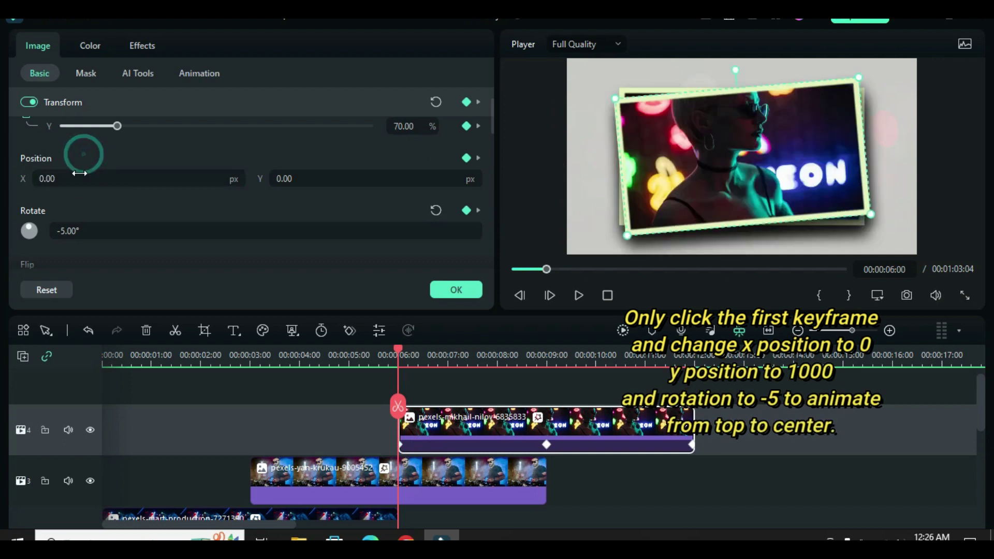
{"action": "left_click", "coordinate": [309, 173]}
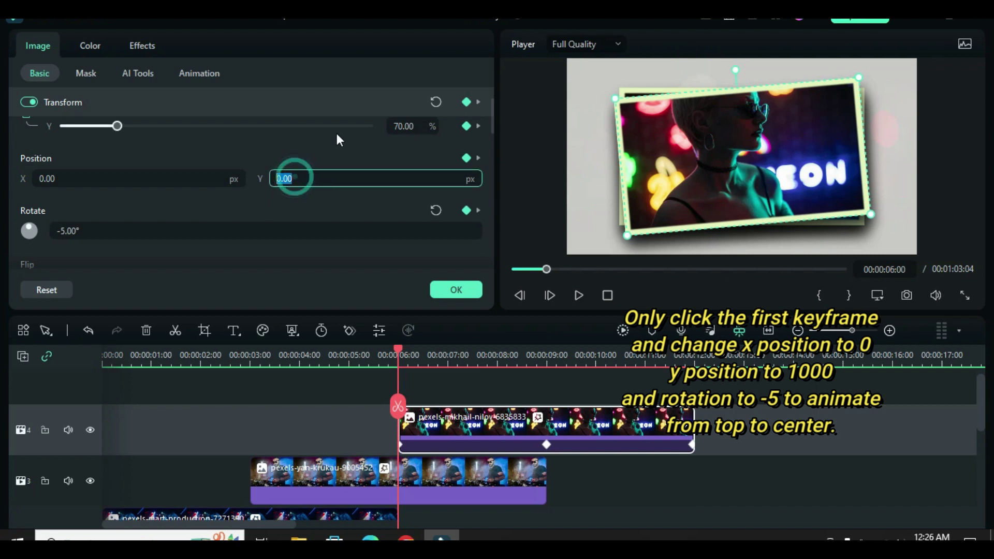
{"action": "type", "text": "1000"}
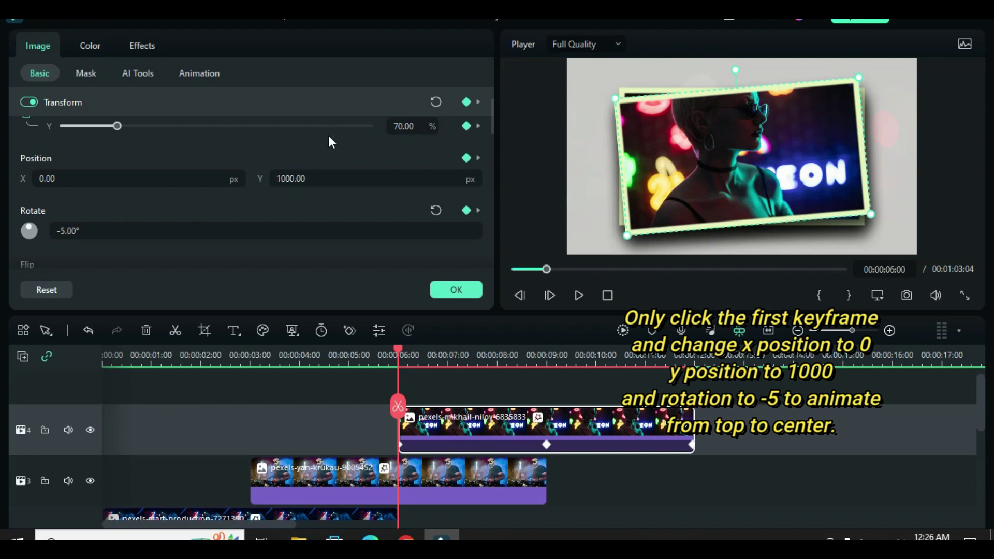
{"action": "key", "text": "Return"}
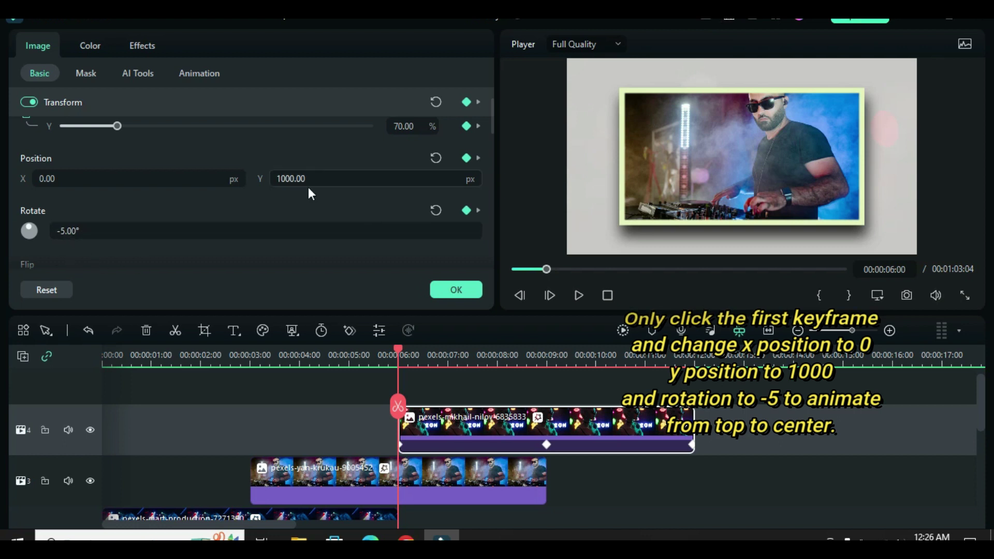
{"action": "left_click", "coordinate": [457, 290]}
Step: Render the preview and play the neon-sign picture's entrance from just before 6 seconds
{"action": "left_click_drag", "start_coordinate": [396, 357], "coordinate": [386, 352]}
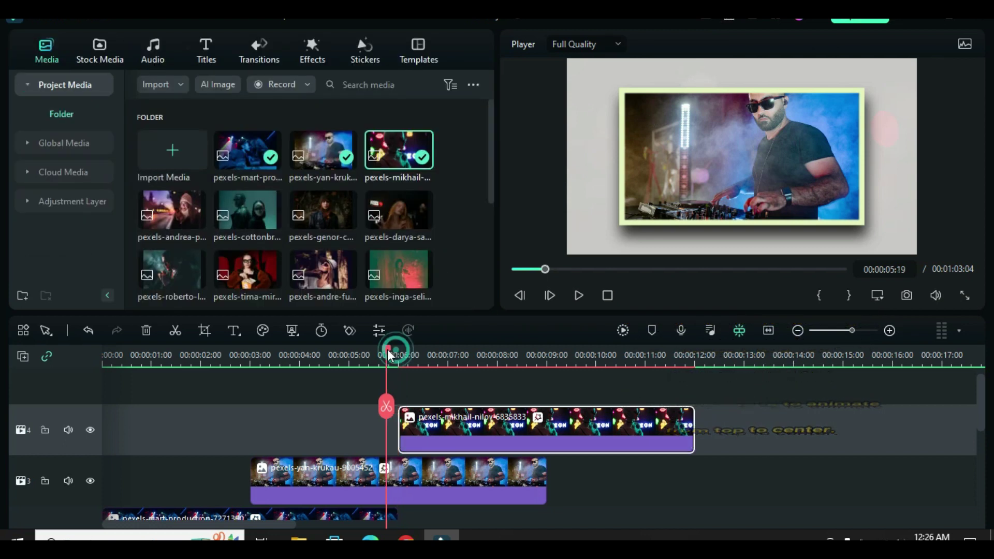
{"action": "left_click", "coordinate": [623, 337]}
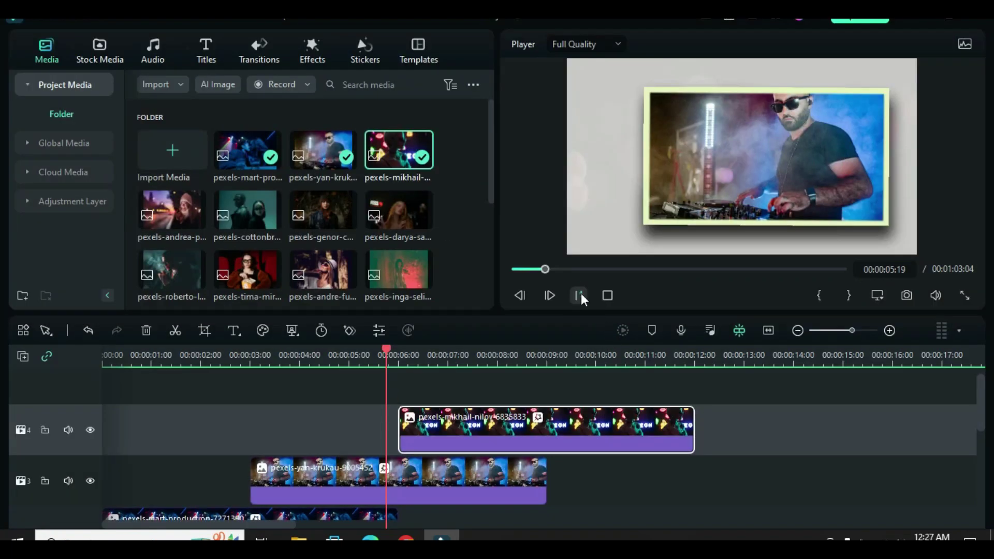
{"action": "left_click", "coordinate": [579, 295]}
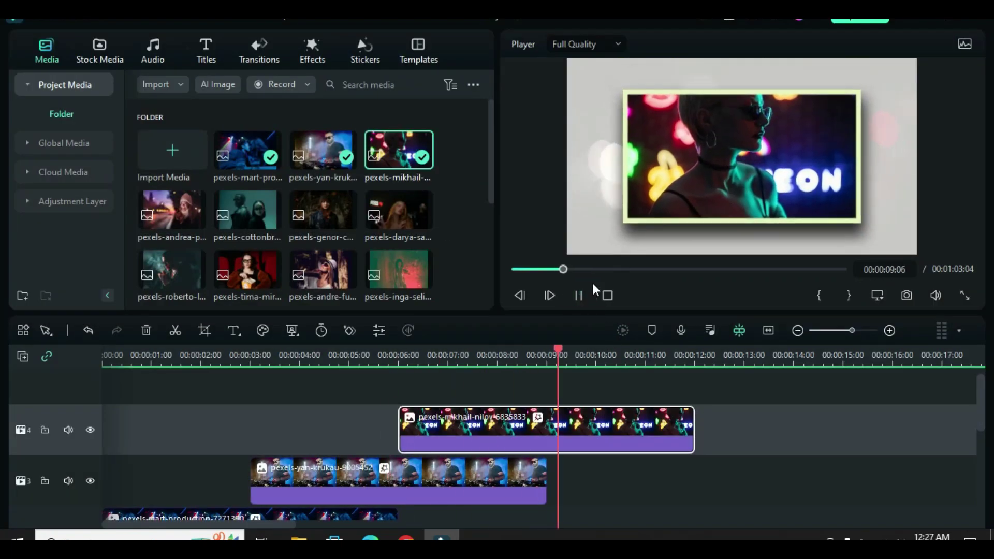
{"action": "left_click", "coordinate": [579, 295]}
Step: Paste the copied picture clip on a new video track at 9 seconds and replace its image with the woman-in-beanie photo
{"action": "left_click_drag", "start_coordinate": [590, 353], "coordinate": [547, 353]}
{"action": "double_click", "coordinate": [556, 422]}
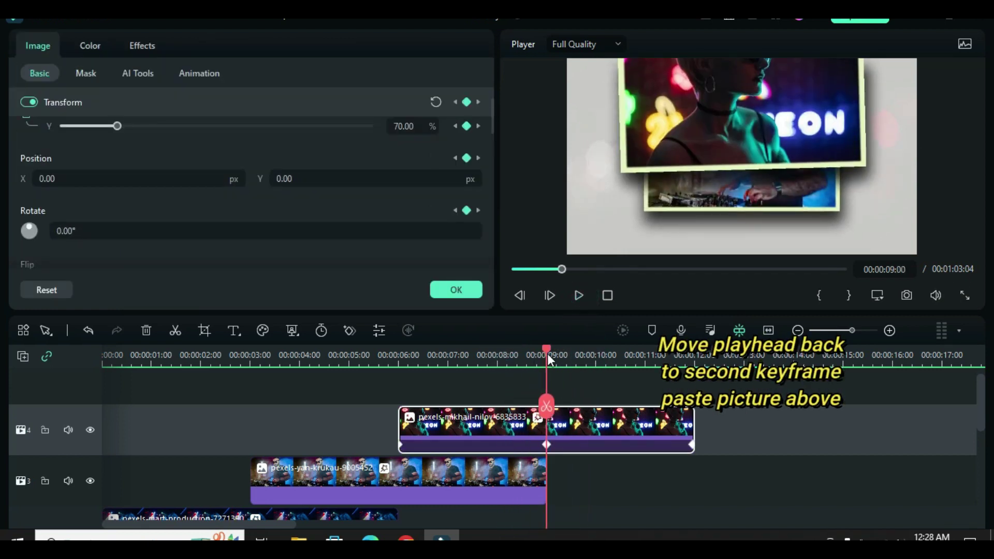
{"action": "left_click", "coordinate": [22, 356]}
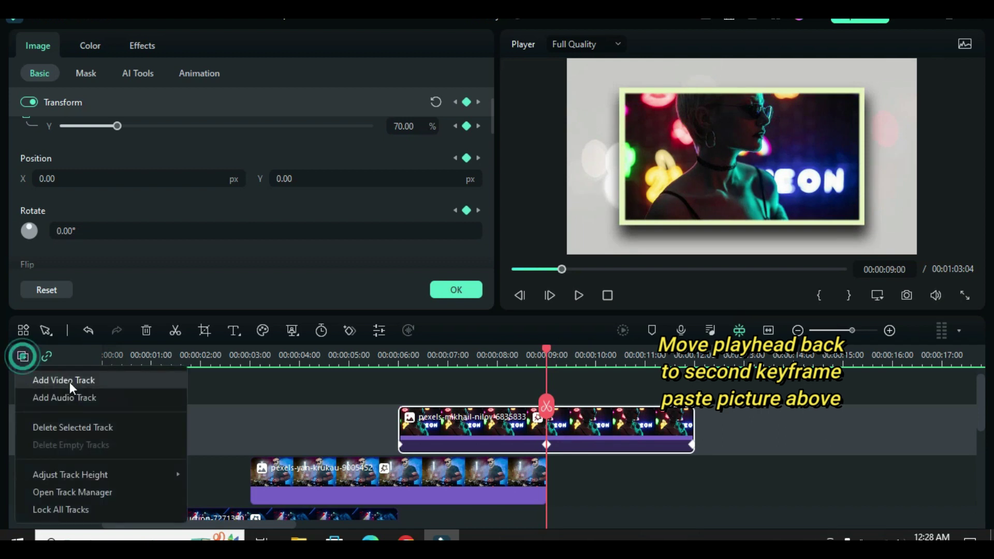
{"action": "left_click", "coordinate": [66, 379]}
{"action": "right_click", "coordinate": [623, 417]}
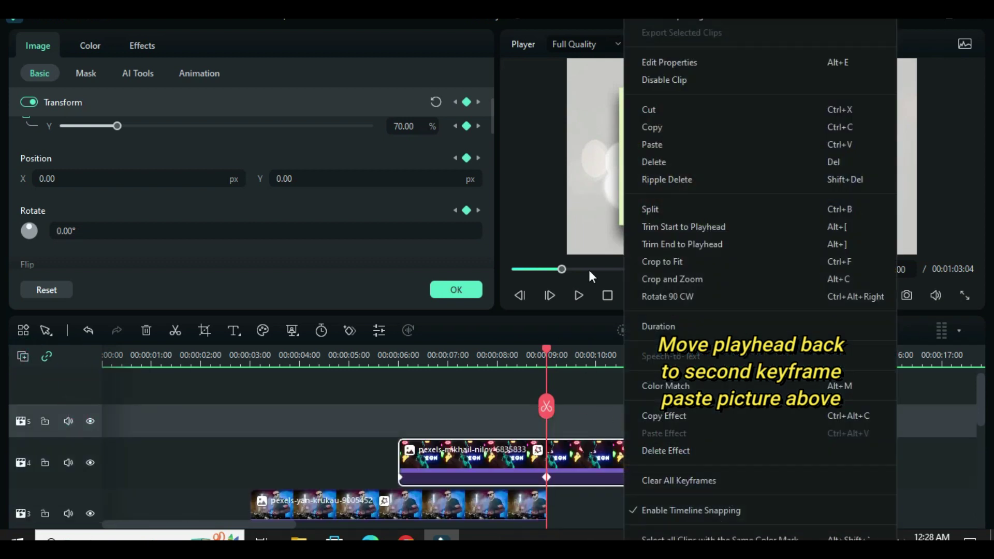
{"action": "left_click", "coordinate": [649, 144]}
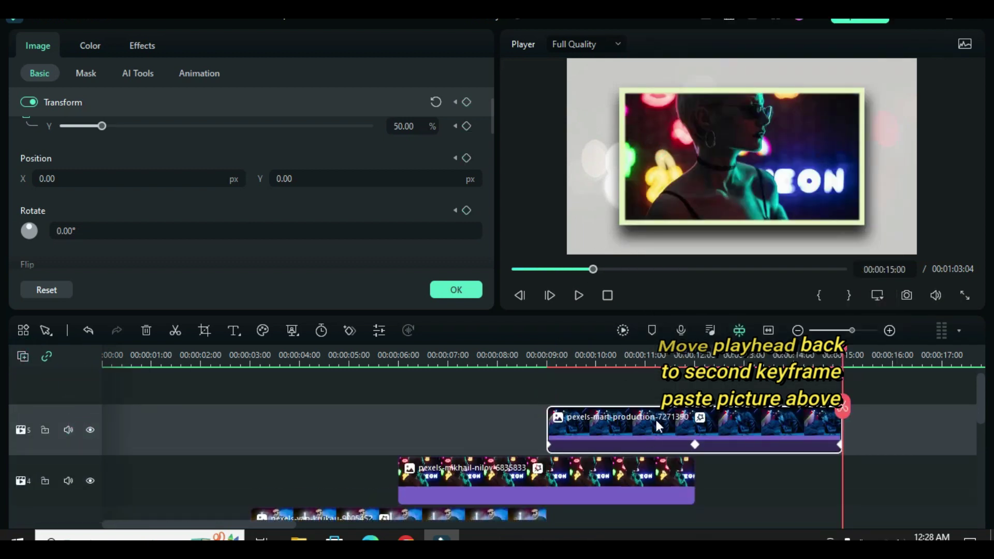
{"action": "left_click", "coordinate": [547, 357]}
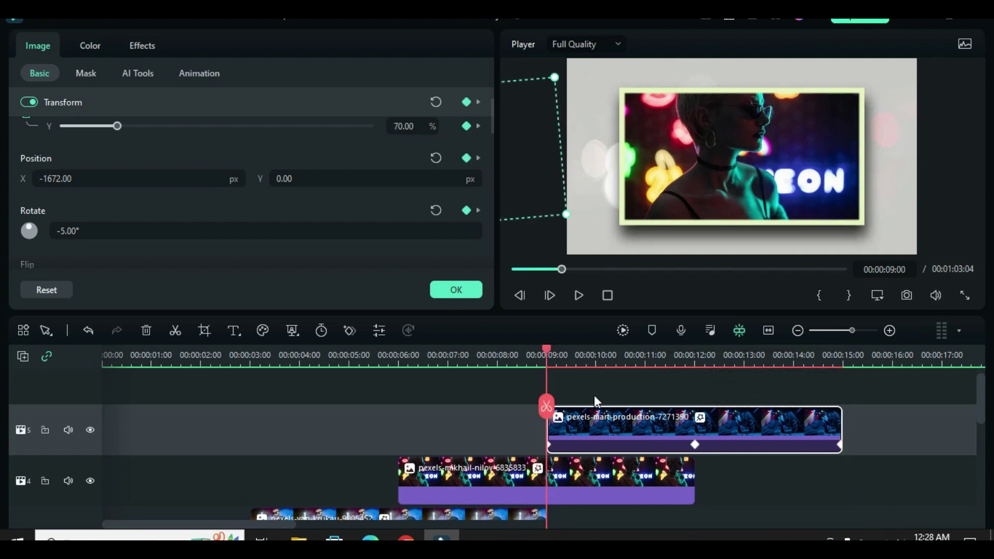
{"action": "left_click", "coordinate": [462, 292]}
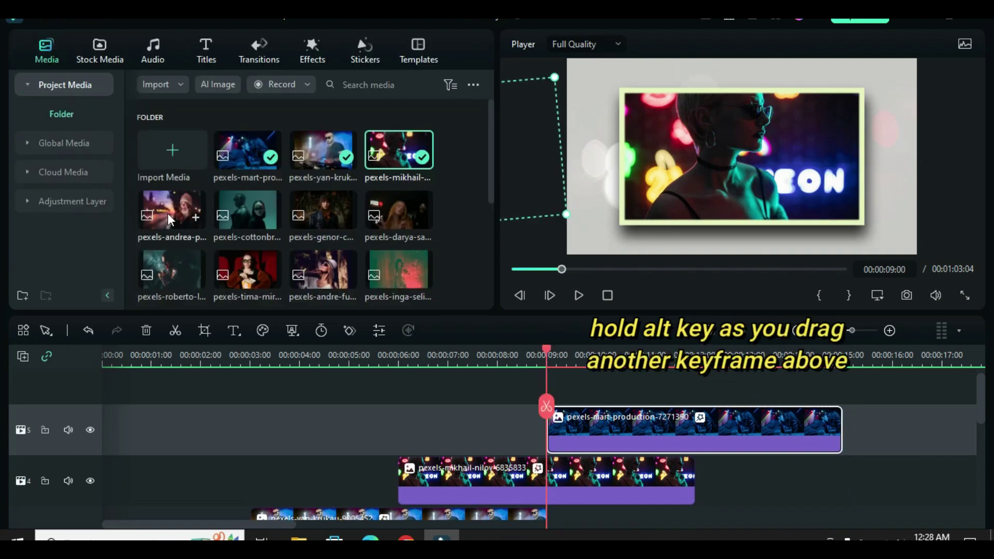
{"action": "left_click_drag", "start_coordinate": [168, 214], "coordinate": [614, 433]}
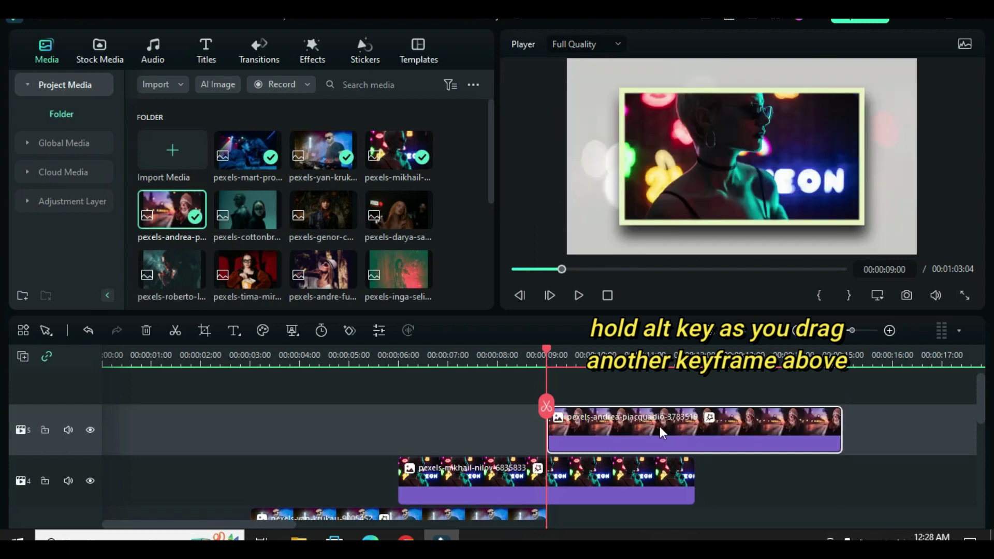
Step: At the beanie clip's first keyframe, set position X to 0 px, Y to -1000 px and rotation to 5°
{"action": "double_click", "coordinate": [623, 425]}
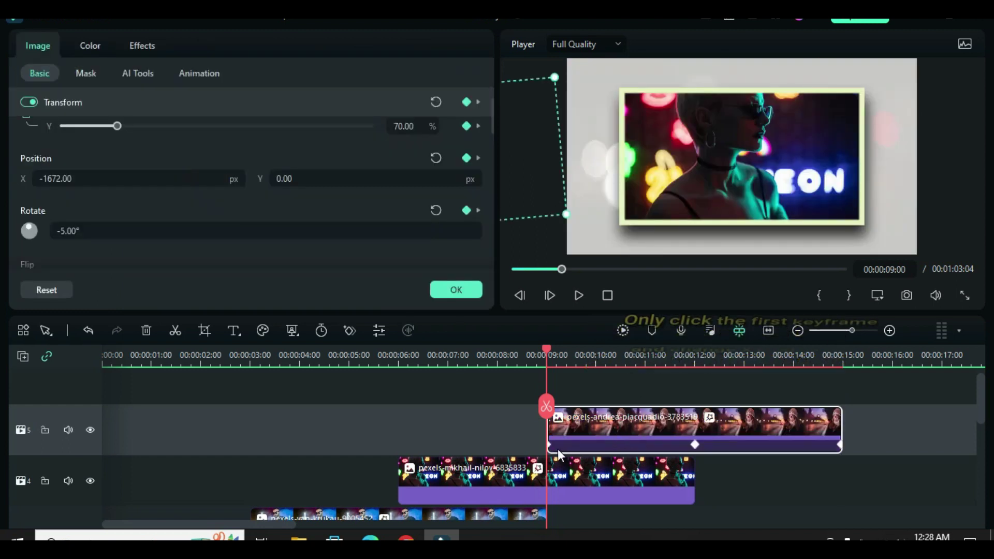
{"action": "left_click", "coordinate": [92, 178]}
{"action": "double_click", "coordinate": [77, 177]}
{"action": "type", "text": "0"}
{"action": "key", "text": "Tab"}
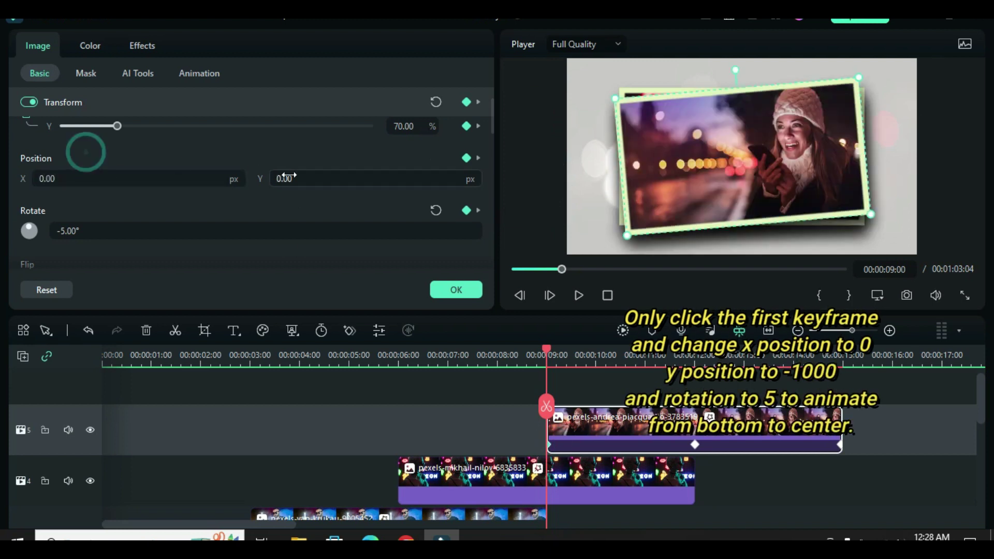
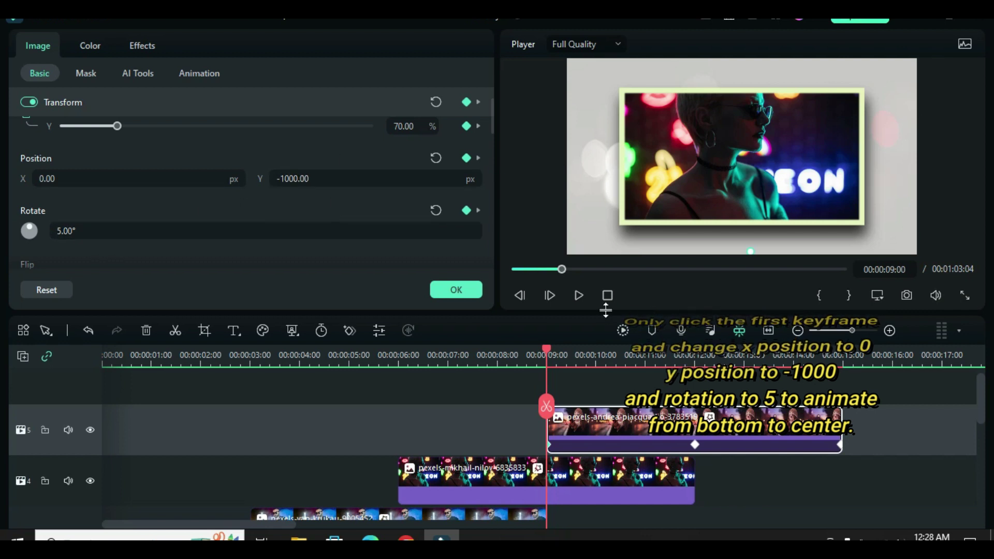
Step: Render the preview and play all four picture animations from the start of the timeline
{"action": "left_click_drag", "start_coordinate": [561, 269], "coordinate": [516, 269]}
{"action": "left_click", "coordinate": [622, 330]}
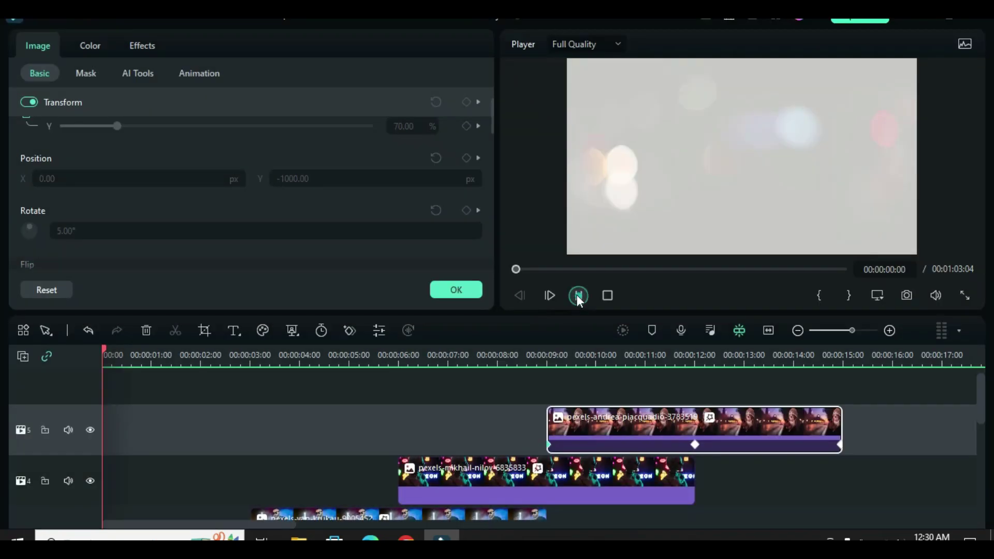
{"action": "left_click", "coordinate": [578, 296]}
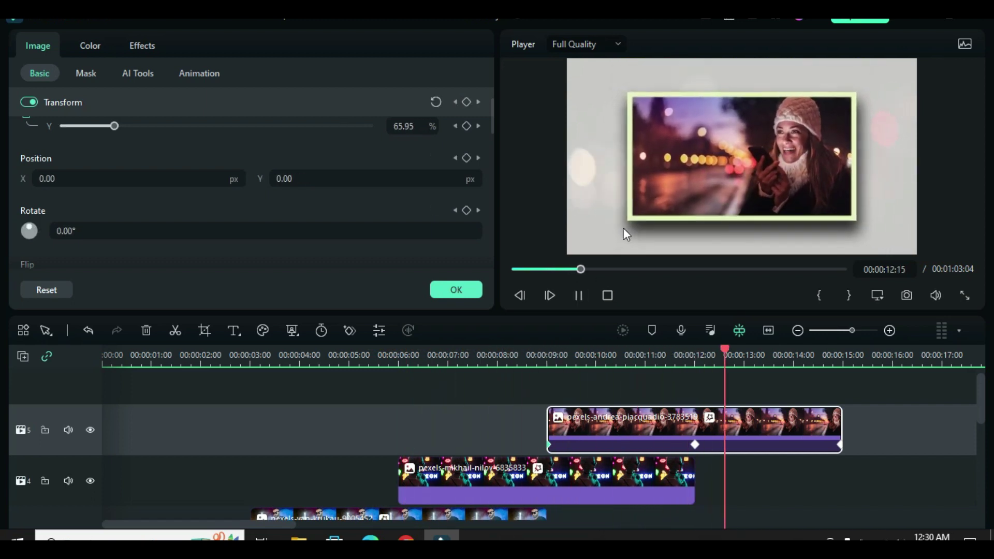
{"action": "left_click", "coordinate": [579, 294]}
Step: Copy all four picture clips together and paste them at 12 seconds on the tracks above the originals, starting on track 6
{"action": "left_click_drag", "start_coordinate": [874, 349], "coordinate": [692, 353]}
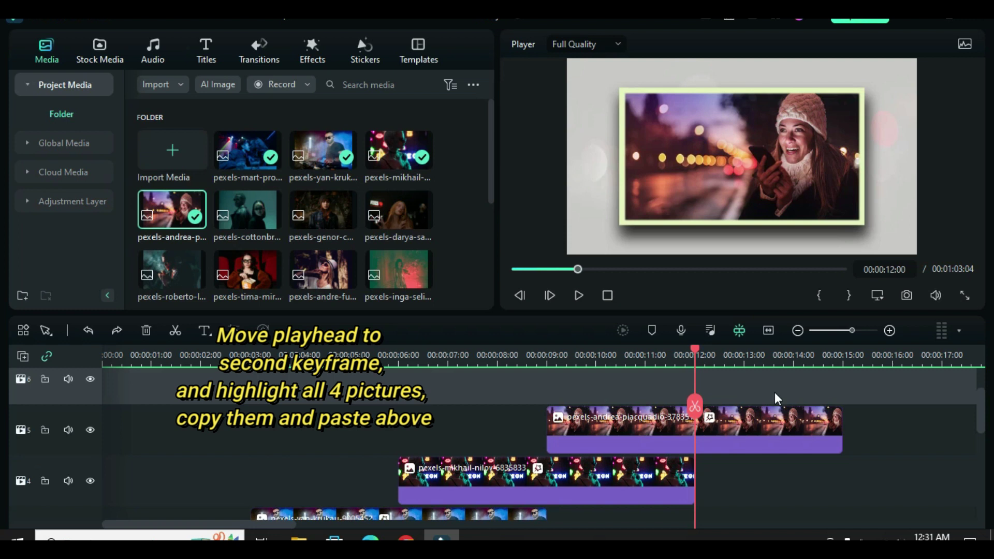
{"action": "left_click_drag", "start_coordinate": [802, 387], "coordinate": [265, 508]}
{"action": "right_click", "coordinate": [482, 440]}
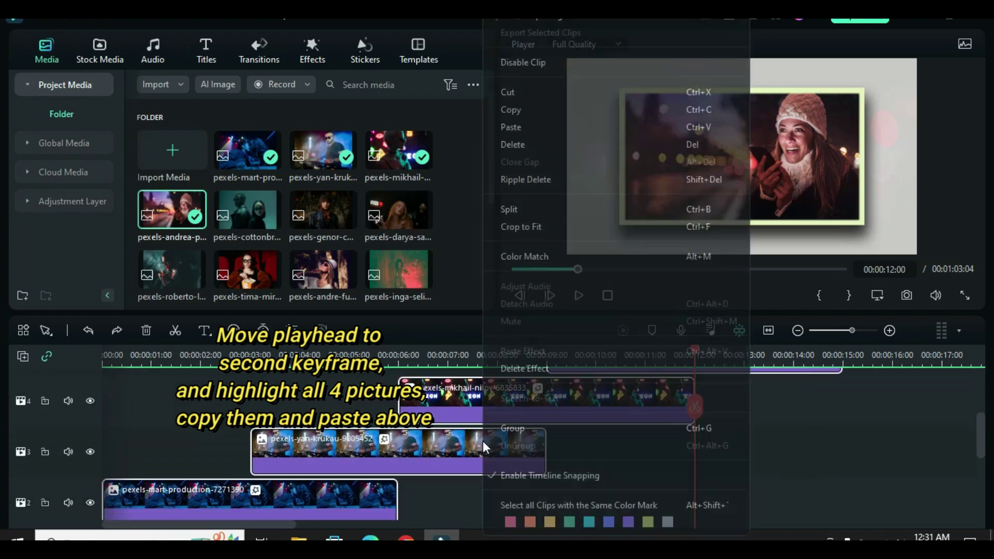
{"action": "left_click", "coordinate": [521, 108]}
{"action": "scroll", "coordinate": [779, 393], "scroll_direction": "up", "scroll_amount": 4}
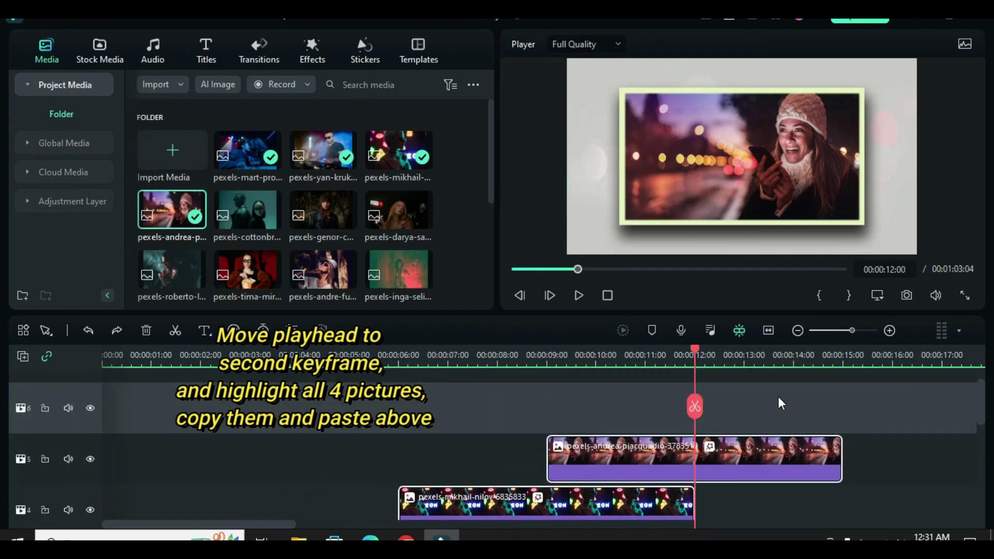
{"action": "scroll", "coordinate": [795, 471], "scroll_direction": "down", "scroll_amount": 1}
{"action": "left_click", "coordinate": [710, 461]}
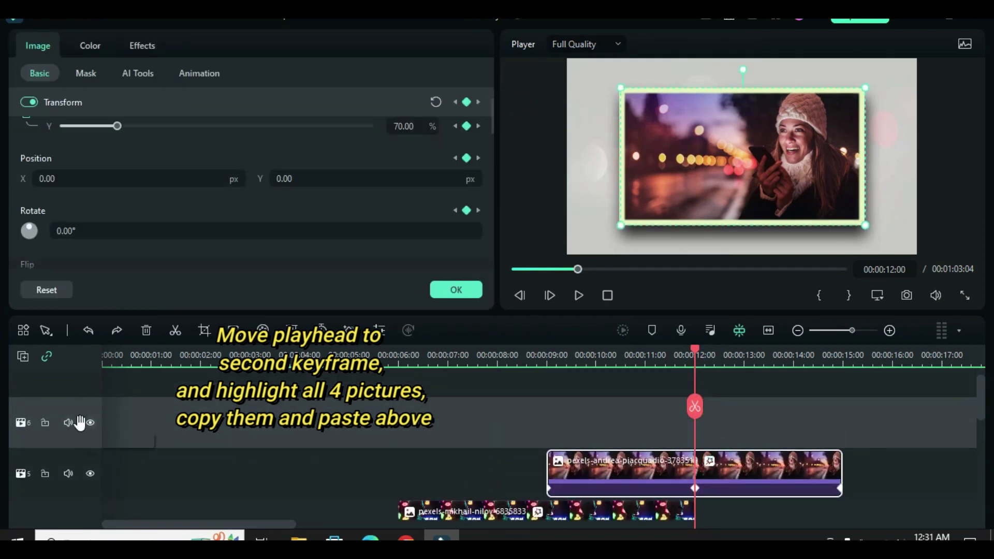
{"action": "right_click", "coordinate": [727, 420]}
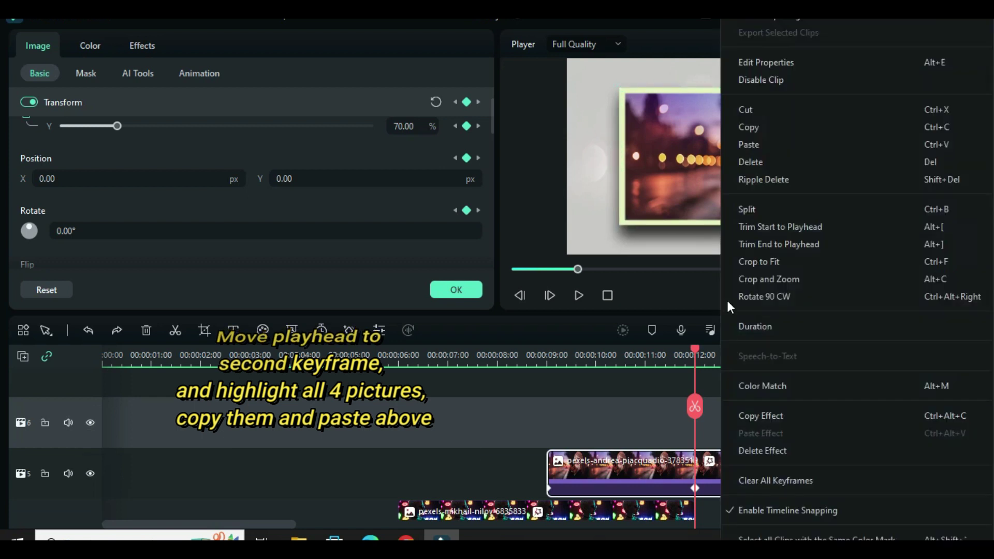
{"action": "left_click", "coordinate": [777, 147]}
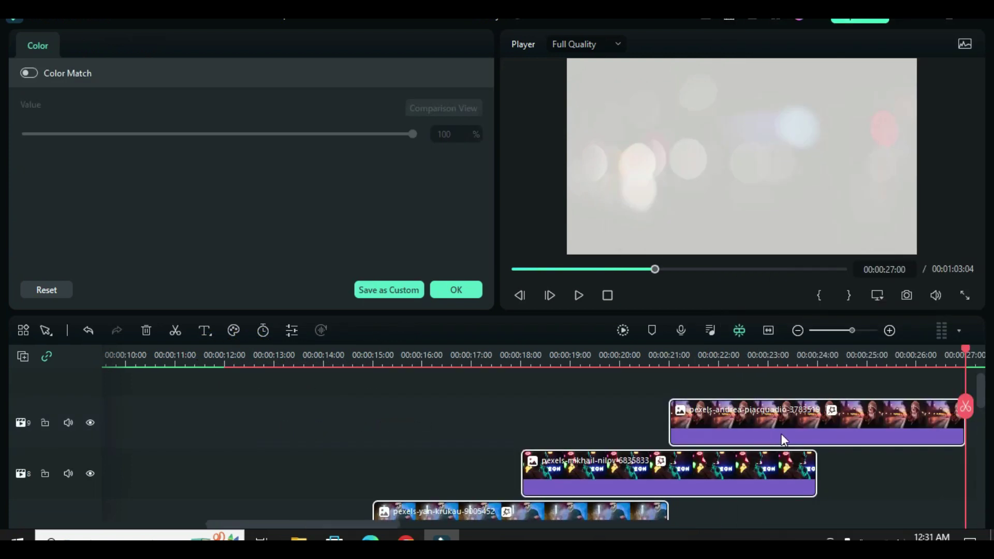
Step: Look over the staggered layout of the pasted picture clips against the original four on the timeline
{"action": "scroll", "coordinate": [412, 431], "scroll_direction": "down", "scroll_amount": 1}
{"action": "scroll", "coordinate": [412, 430], "scroll_direction": "down", "scroll_amount": 3}
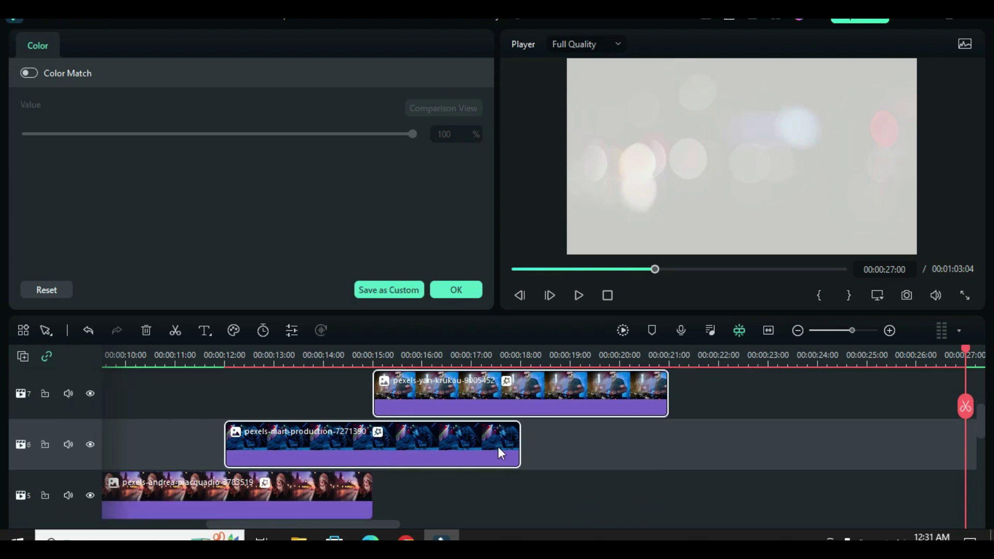
{"action": "scroll", "coordinate": [414, 486], "scroll_direction": "down", "scroll_amount": 3}
{"action": "scroll", "coordinate": [321, 498], "scroll_direction": "left", "scroll_amount": 5}
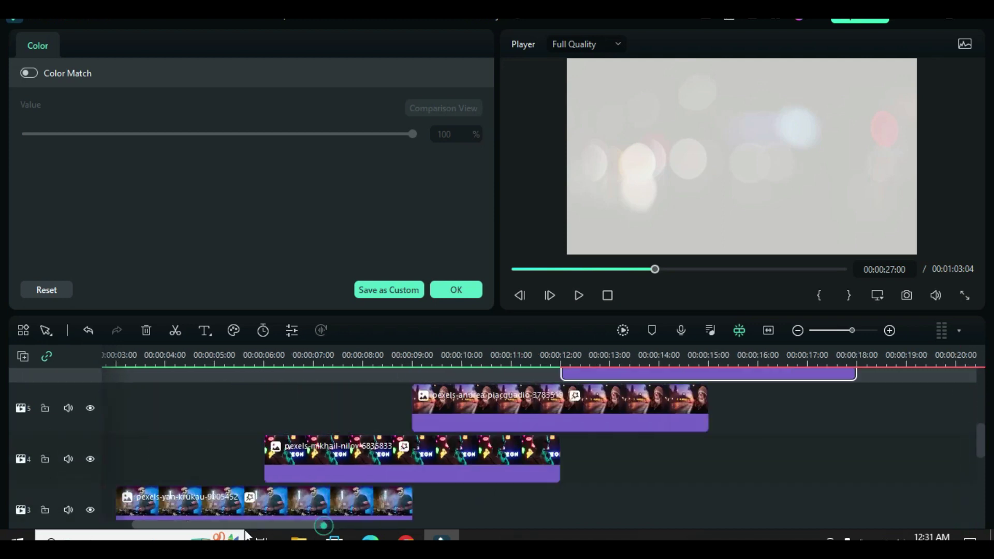
{"action": "scroll", "coordinate": [604, 439], "scroll_direction": "up", "scroll_amount": 4}
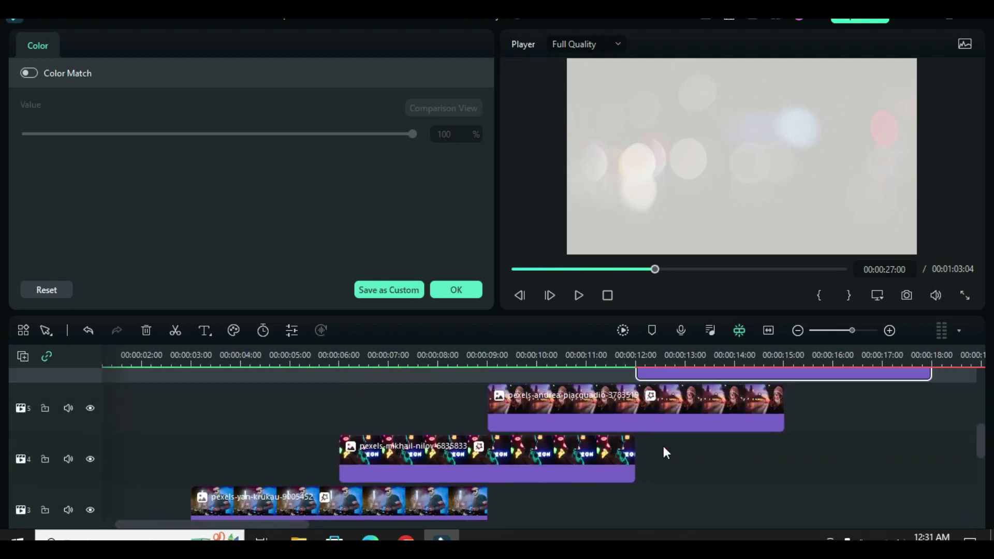
{"action": "left_click_drag", "start_coordinate": [291, 519], "coordinate": [383, 525]}
{"action": "scroll", "coordinate": [673, 487], "scroll_direction": "up", "scroll_amount": 3}
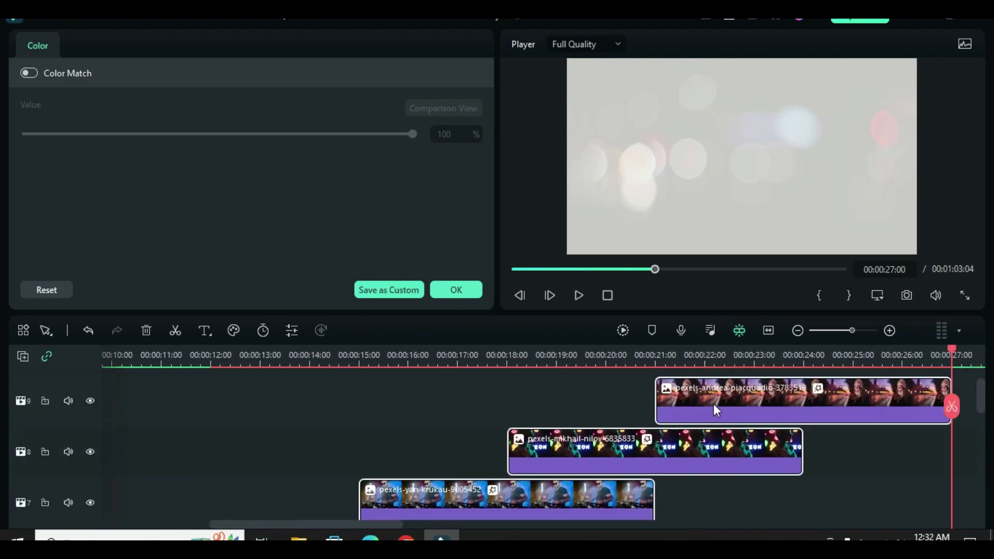
Step: Replace the images of the pasted clips on tracks 6 and 7 with the teal two-person photo and the dark portrait beside it
{"action": "left_click", "coordinate": [714, 408]}
{"action": "scroll", "coordinate": [569, 457], "scroll_direction": "down", "scroll_amount": 2}
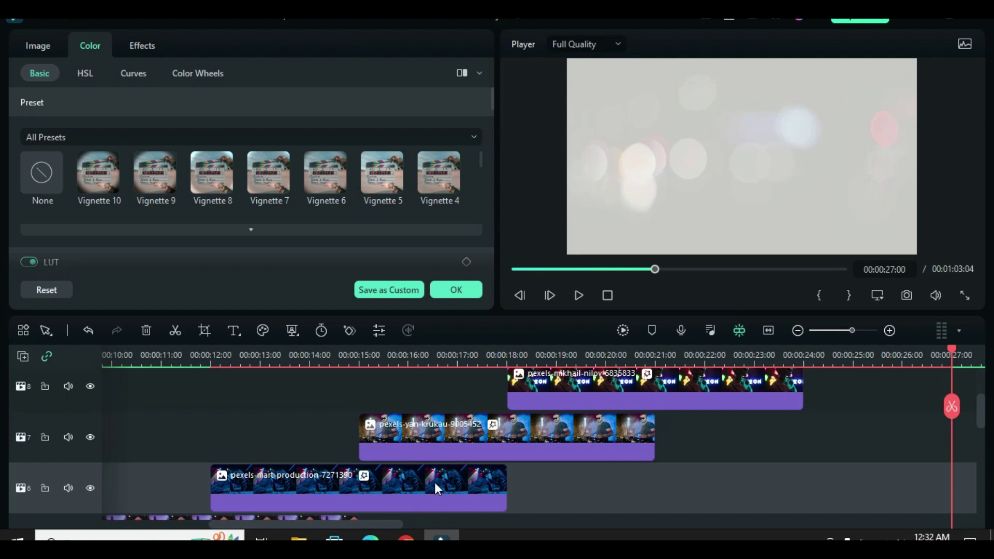
{"action": "left_click", "coordinate": [456, 290]}
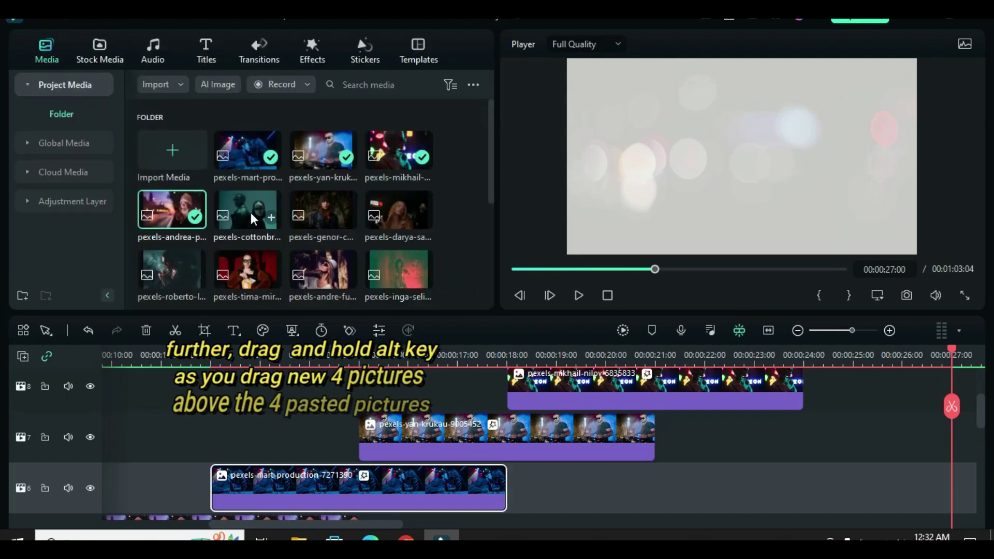
{"action": "left_click_drag", "start_coordinate": [249, 207], "coordinate": [370, 498]}
{"action": "left_click_drag", "start_coordinate": [325, 198], "coordinate": [637, 434]}
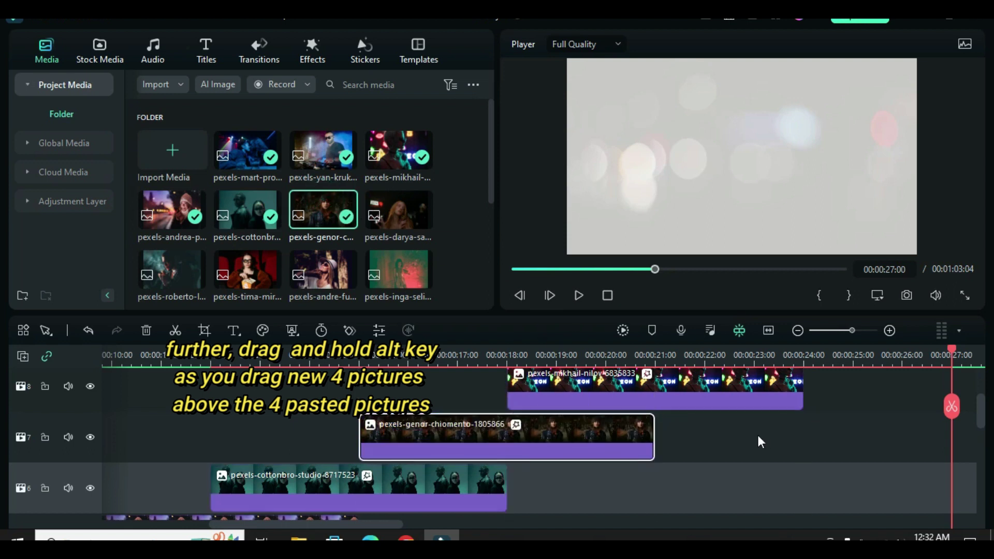
Step: Replace the images of the pasted clips on tracks 8 and 9 with the long-haired woman's photo and the smoking man's photo
{"action": "scroll", "coordinate": [764, 437], "scroll_direction": "up", "scroll_amount": 3}
{"action": "left_click_drag", "start_coordinate": [397, 206], "coordinate": [751, 453]}
{"action": "left_click_drag", "start_coordinate": [491, 167], "coordinate": [490, 182]}
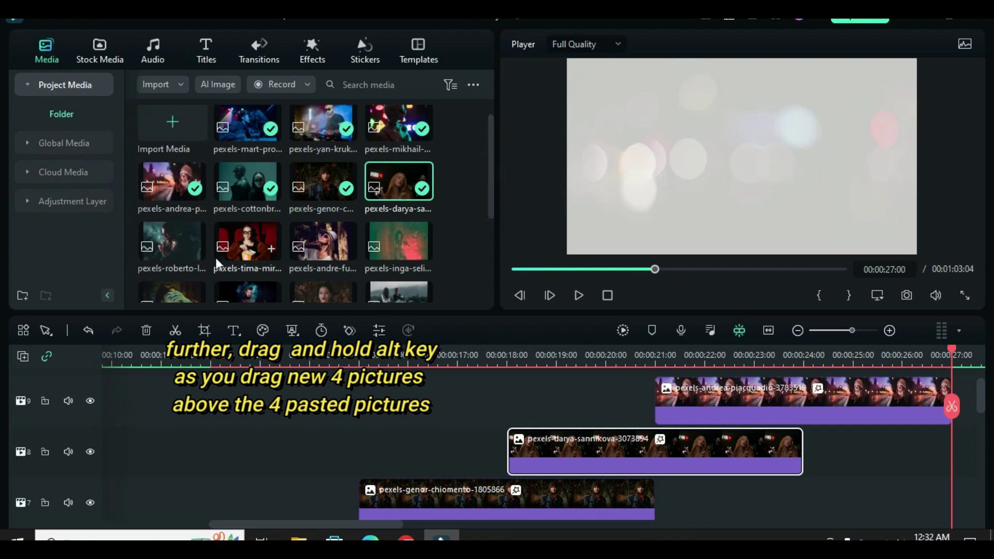
{"action": "left_click_drag", "start_coordinate": [733, 418], "coordinate": [732, 420]}
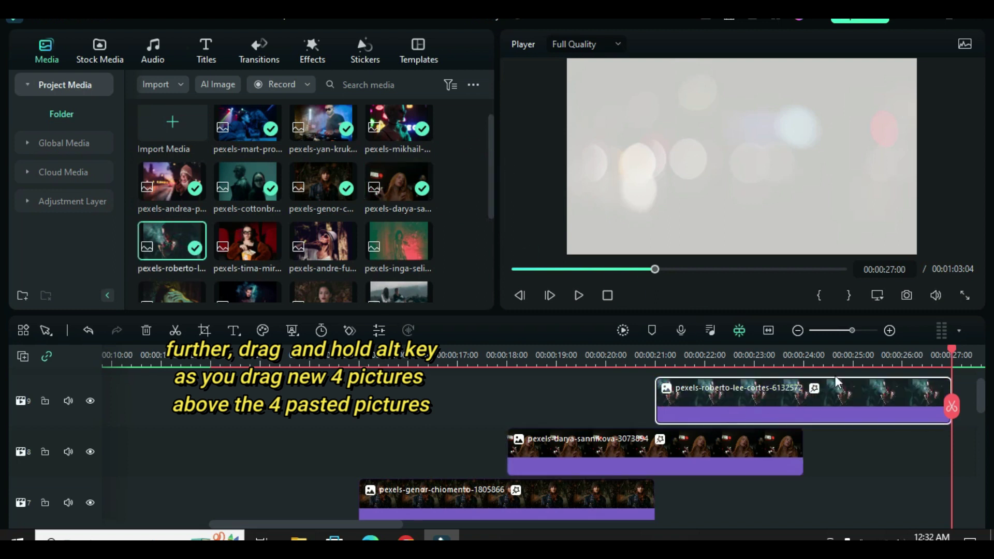
Step: Show the transform keyframes of the track 9 clip and move the playhead to its second keyframe at 24 seconds
{"action": "left_click_drag", "start_coordinate": [331, 524], "coordinate": [412, 524]}
{"action": "left_click_drag", "start_coordinate": [584, 348], "coordinate": [380, 358]}
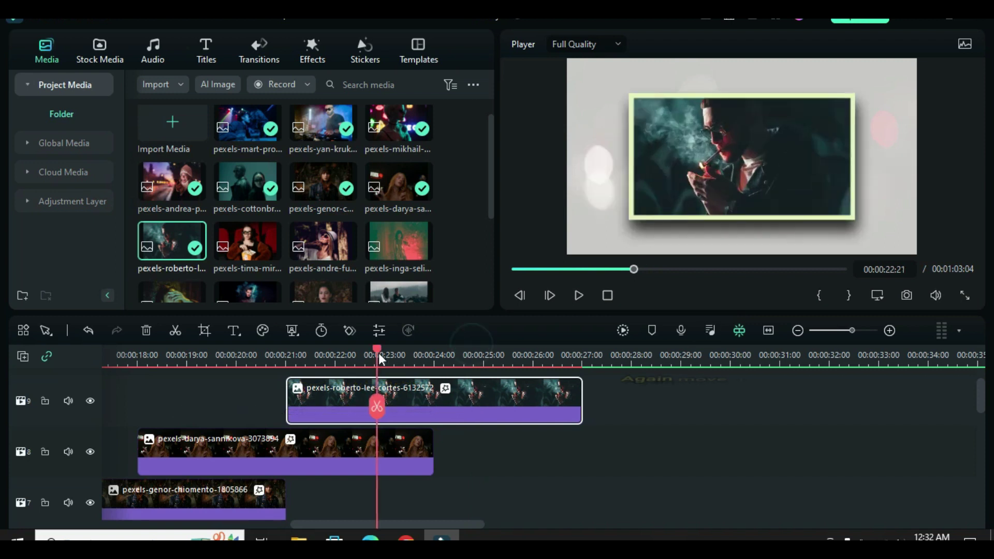
{"action": "double_click", "coordinate": [466, 390]}
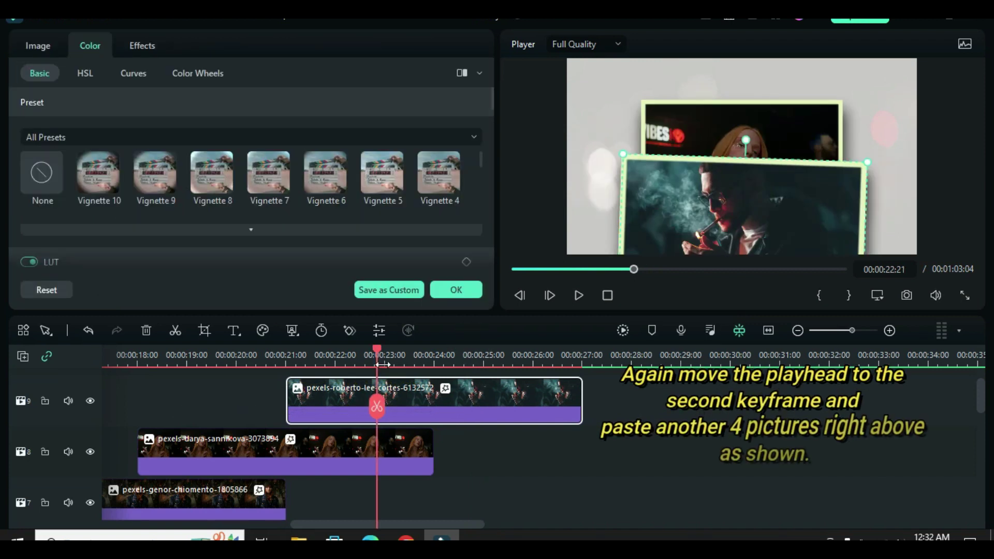
{"action": "left_click", "coordinate": [32, 48]}
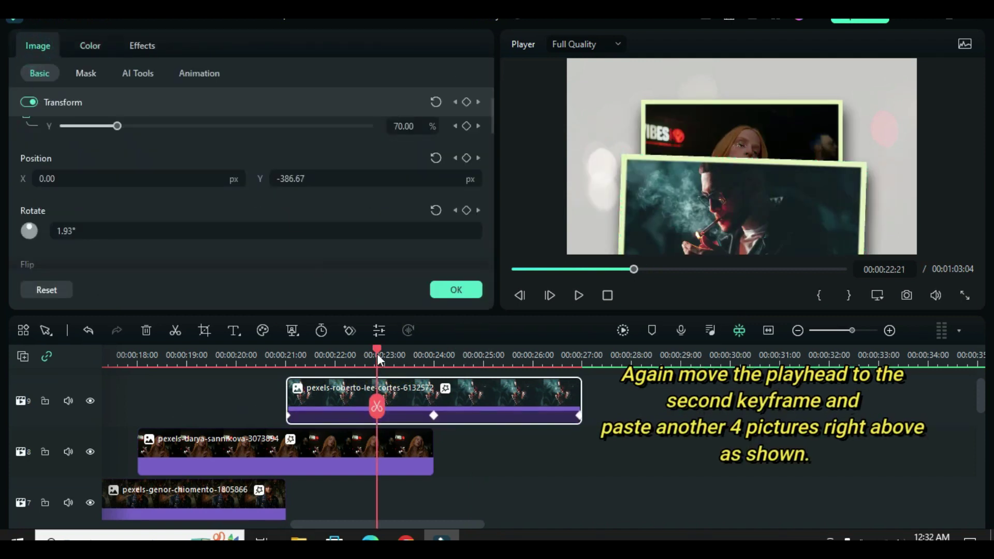
{"action": "left_click", "coordinate": [433, 355]}
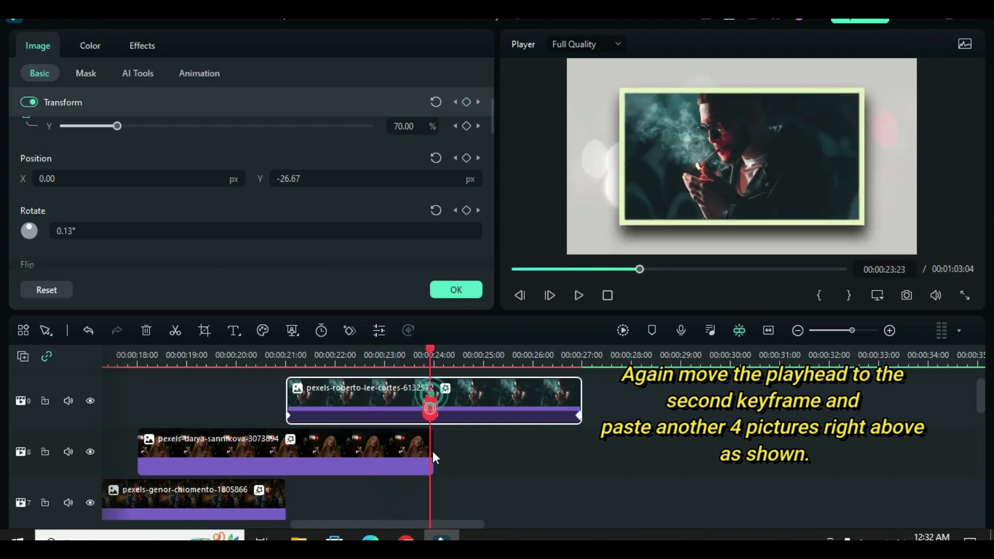
{"action": "left_click", "coordinate": [436, 353]}
{"action": "scroll", "coordinate": [451, 401], "scroll_direction": "up", "scroll_amount": 1}
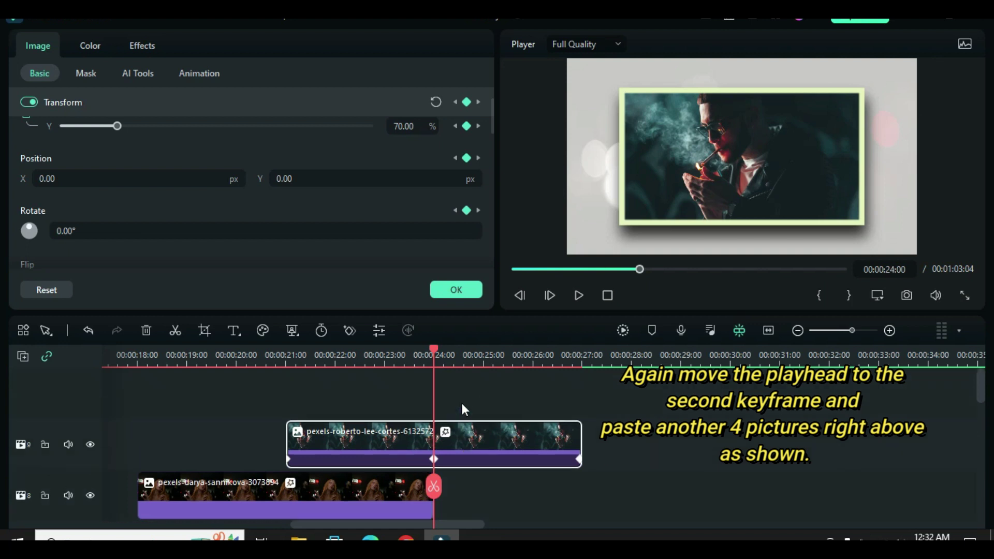
Step: Add video track 10 and paste the four copied picture clips at 24 seconds, from track 10 upward
{"action": "left_click", "coordinate": [23, 356]}
{"action": "left_click", "coordinate": [63, 377]}
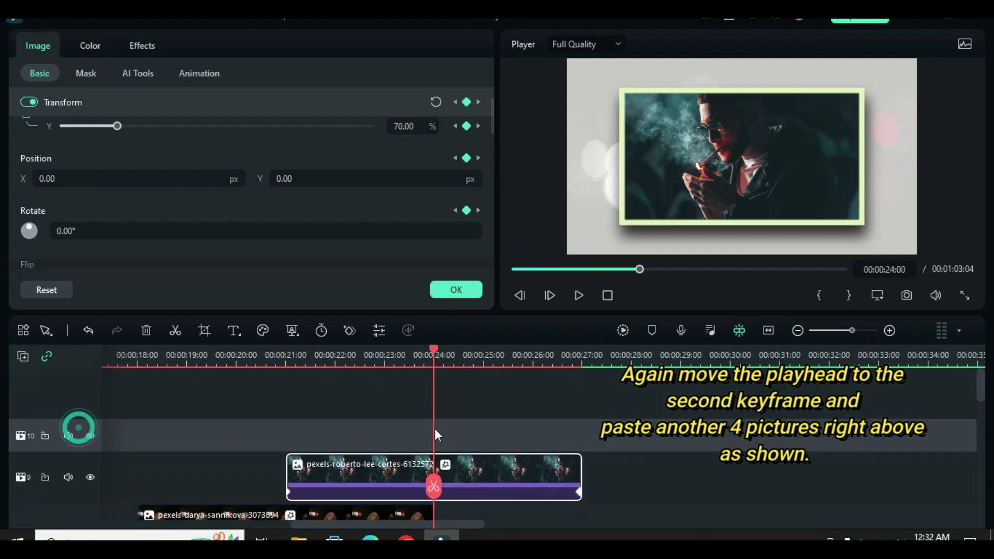
{"action": "right_click", "coordinate": [456, 431]}
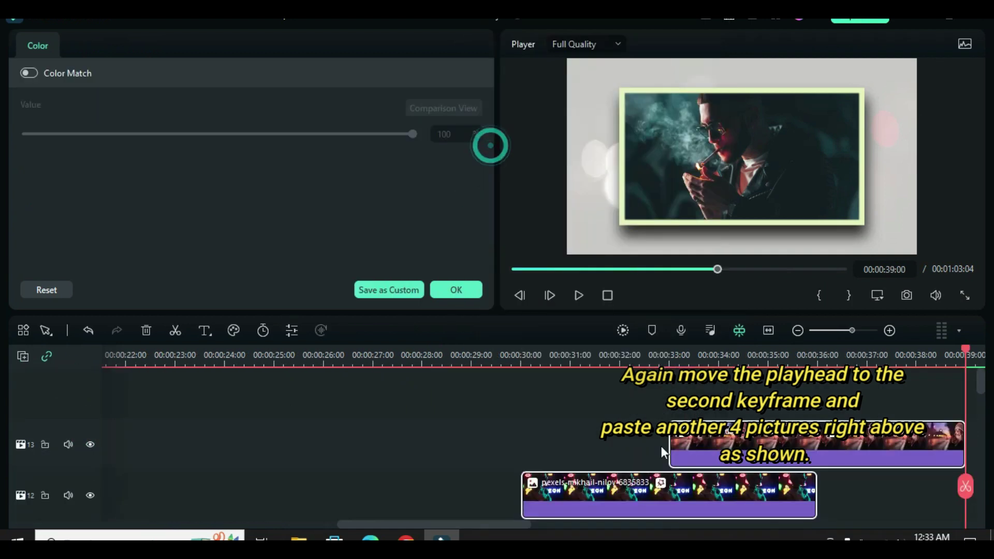
{"action": "scroll", "coordinate": [615, 443], "scroll_direction": "down", "scroll_amount": 3}
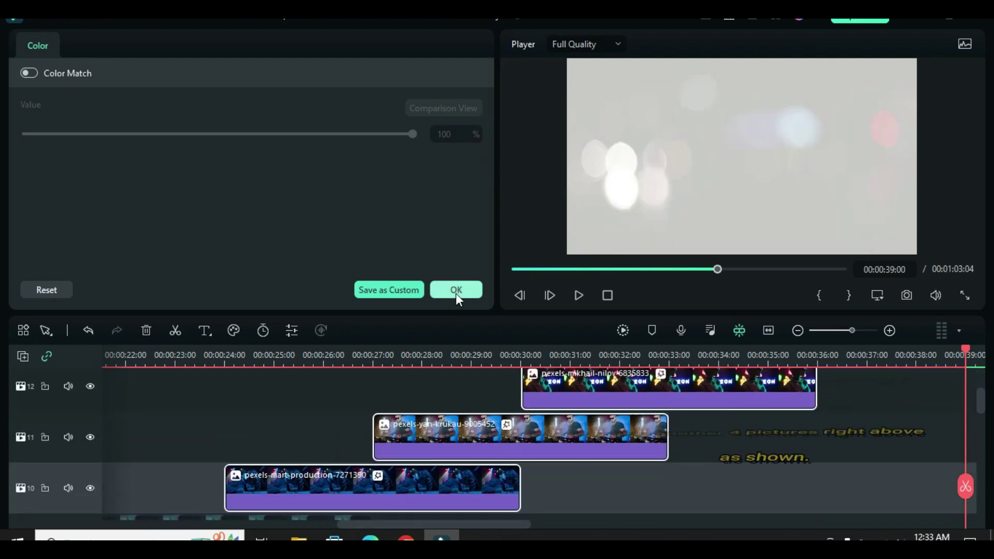
{"action": "left_click", "coordinate": [455, 291]}
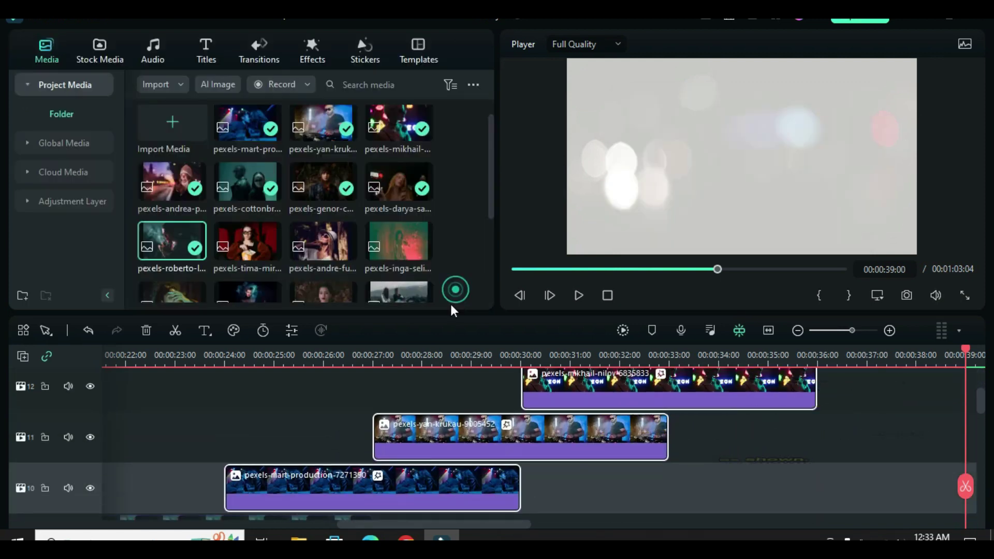
Step: Replace the pasted images on tracks 10 to 13 with the red theatre-seat photo and the three photos following it in the media library
{"action": "left_click", "coordinate": [247, 238]}
{"action": "left_click_drag", "start_coordinate": [378, 490], "coordinate": [379, 492]}
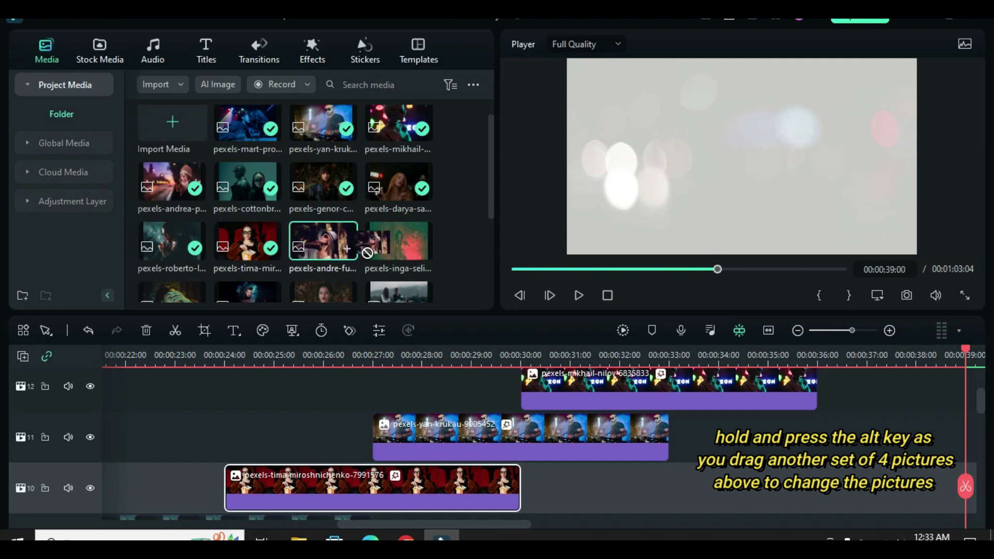
{"action": "left_click_drag", "start_coordinate": [399, 240], "coordinate": [691, 426]}
{"action": "scroll", "coordinate": [487, 186], "scroll_direction": "down", "scroll_amount": 2}
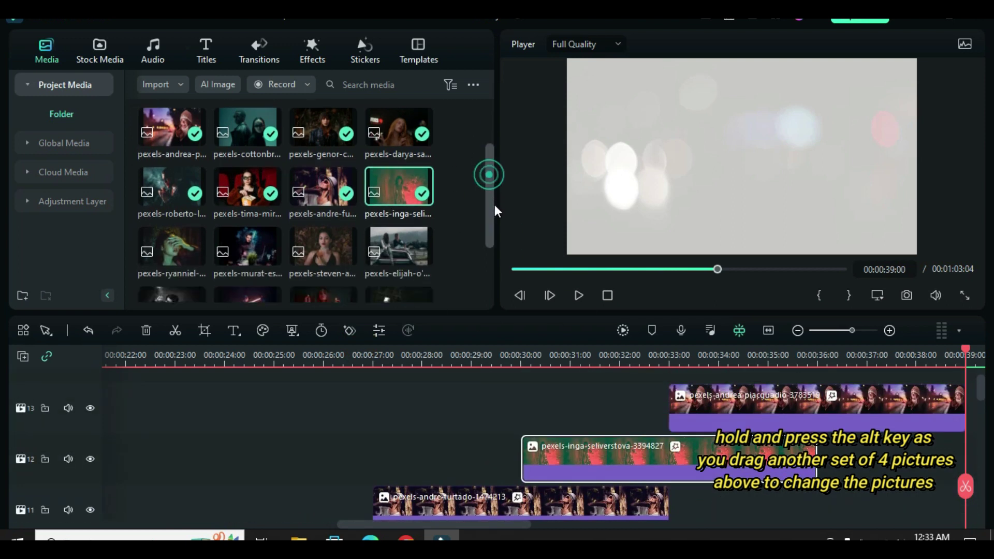
{"action": "left_click_drag", "start_coordinate": [181, 246], "coordinate": [750, 430]}
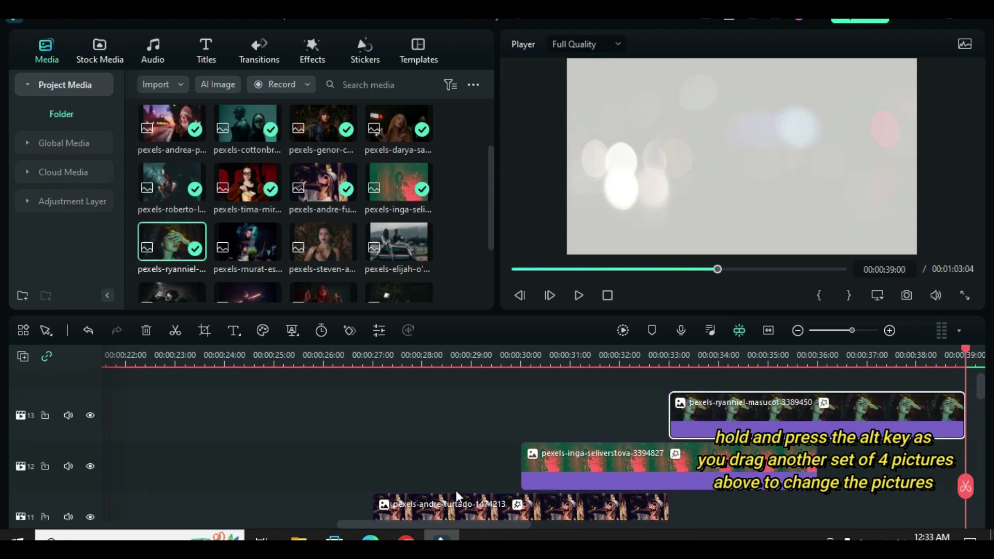
Step: Paste the four picture clips at the track 13 clip's second keyframe, 36 seconds, starting on a new track 14
{"action": "left_click_drag", "start_coordinate": [438, 524], "coordinate": [526, 525]}
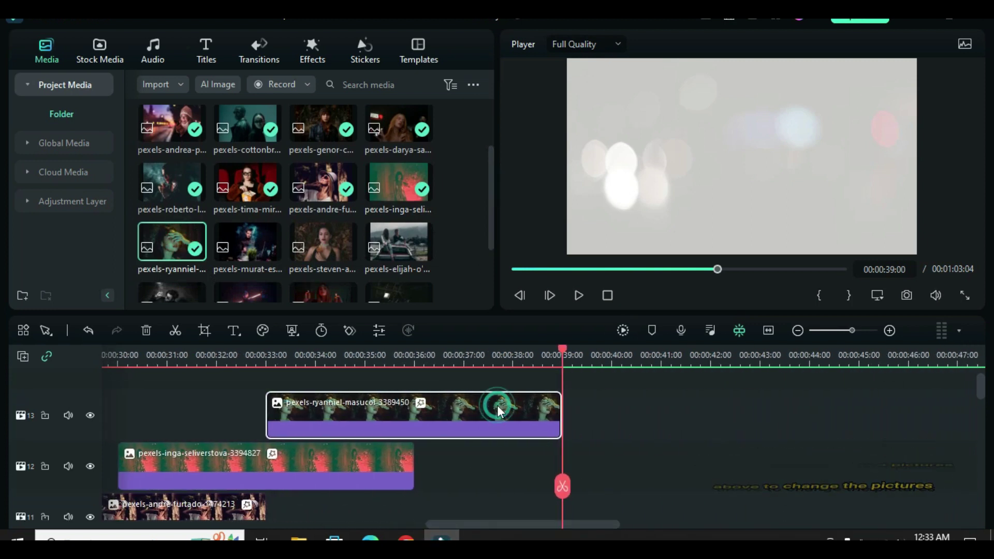
{"action": "double_click", "coordinate": [497, 409]}
{"action": "left_click", "coordinate": [44, 47]}
{"action": "left_click_drag", "start_coordinate": [266, 350], "coordinate": [415, 367]}
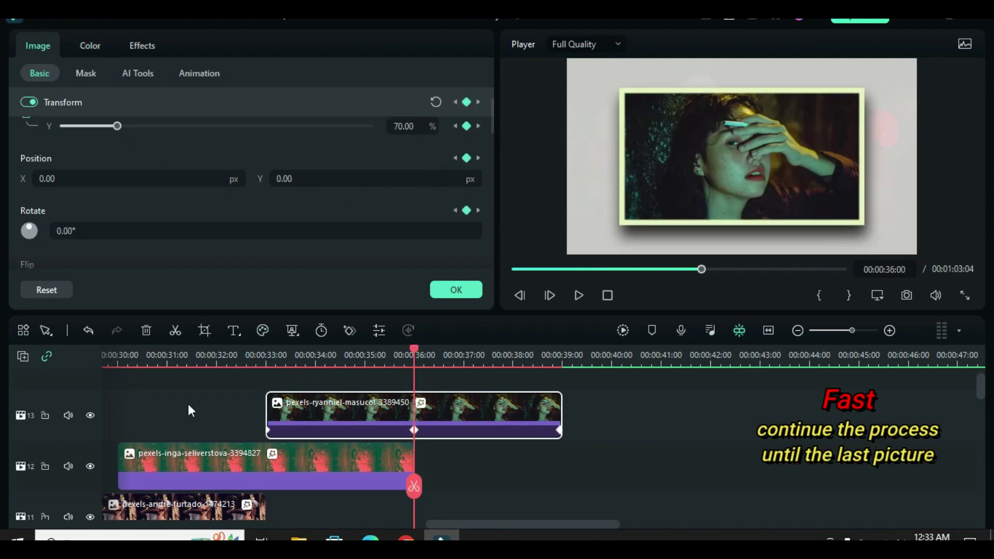
{"action": "left_click", "coordinate": [22, 356]}
{"action": "right_click", "coordinate": [429, 466]}
{"action": "left_click", "coordinate": [480, 179]}
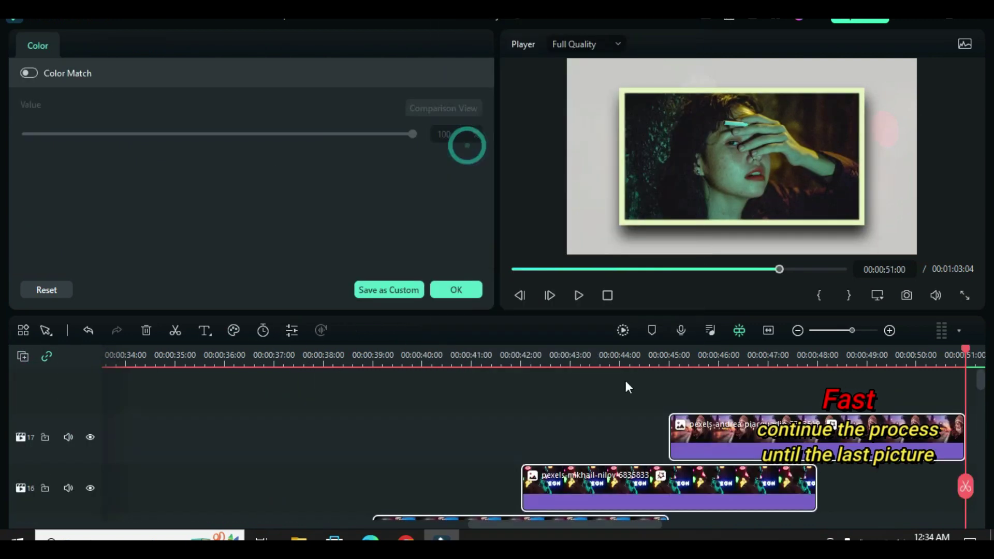
Step: Replace the pasted images on tracks 14 to 17 with the next four unused photos, ending with the black-and-white portrait
{"action": "left_click_drag", "start_coordinate": [489, 200], "coordinate": [493, 240]}
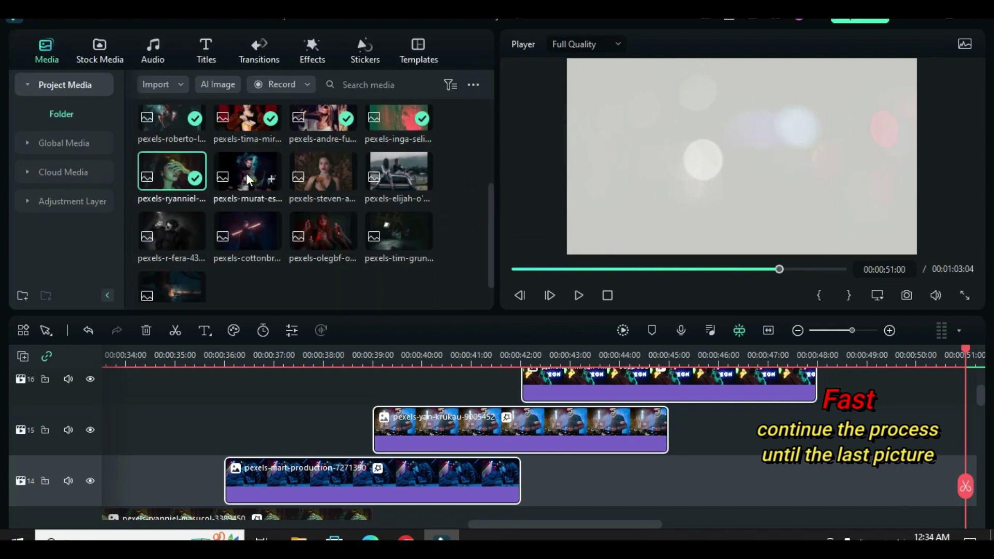
{"action": "left_click_drag", "start_coordinate": [446, 415], "coordinate": [455, 409]}
{"action": "left_click_drag", "start_coordinate": [318, 175], "coordinate": [621, 445]}
{"action": "left_click_drag", "start_coordinate": [399, 171], "coordinate": [570, 440]}
{"action": "left_click_drag", "start_coordinate": [770, 409], "coordinate": [771, 409]}
Step: Paste the four picture clips at the track 17 clip's second keyframe, 48 seconds, starting on a new track 18
{"action": "left_click_drag", "start_coordinate": [464, 524], "coordinate": [553, 524]}
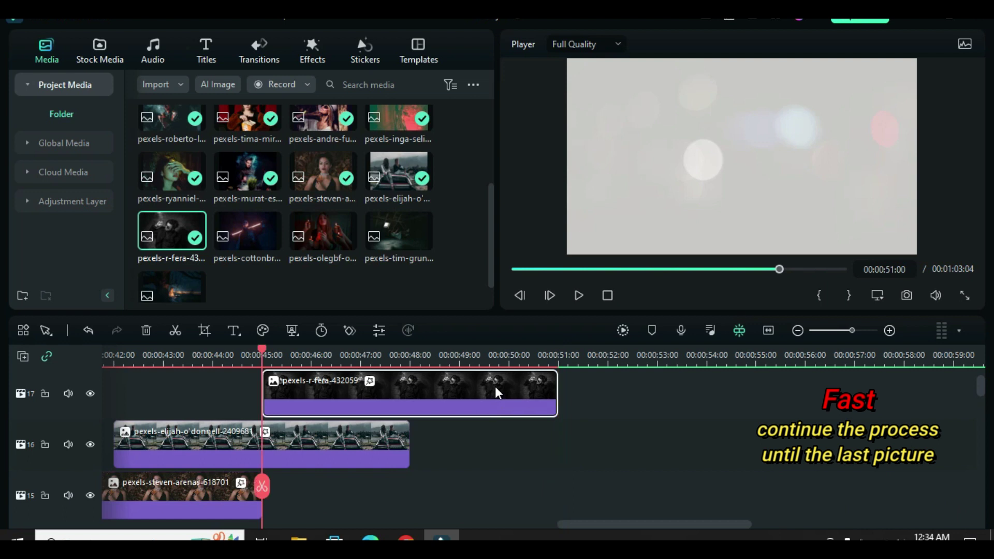
{"action": "double_click", "coordinate": [495, 386]}
{"action": "left_click", "coordinate": [32, 44]}
{"action": "scroll", "coordinate": [417, 400], "scroll_direction": "up", "scroll_amount": 1}
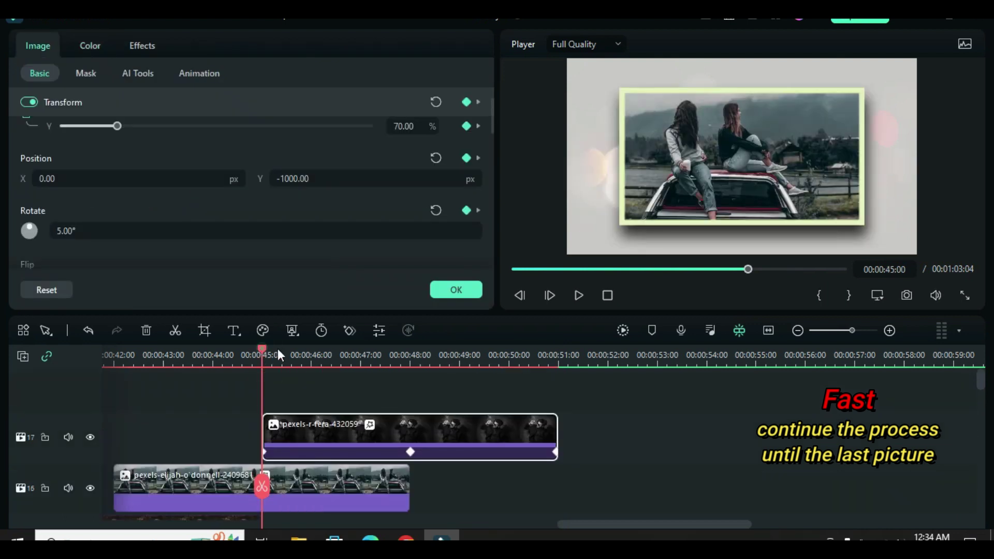
{"action": "left_click_drag", "start_coordinate": [262, 349], "coordinate": [411, 364]}
{"action": "right_click", "coordinate": [39, 390]}
{"action": "left_click", "coordinate": [51, 397]}
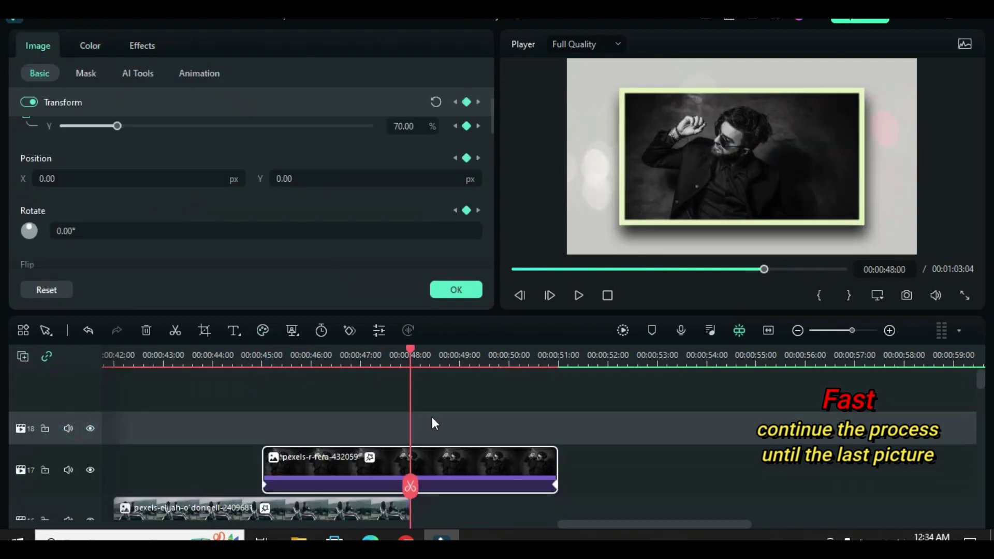
{"action": "left_click_drag", "start_coordinate": [432, 417], "coordinate": [458, 443]}
{"action": "scroll", "coordinate": [458, 448], "scroll_direction": "up", "scroll_amount": 1}
{"action": "left_click", "coordinate": [455, 290]}
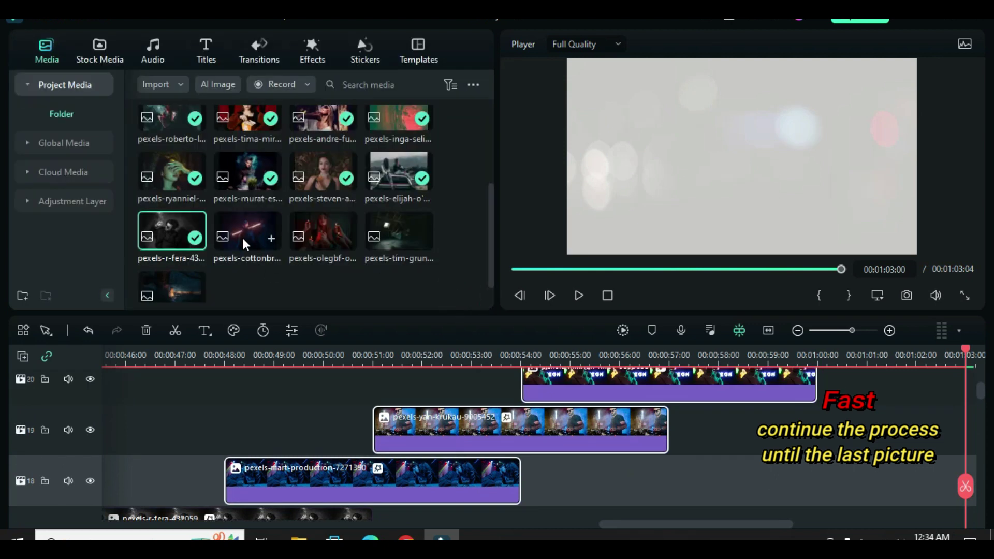
Step: Replace the pasted images on tracks 18 to 21 with the last four unused photos, ending with the night scene under the tree
{"action": "left_click_drag", "start_coordinate": [377, 490], "coordinate": [376, 490]}
{"action": "left_click_drag", "start_coordinate": [323, 231], "coordinate": [678, 436]}
{"action": "scroll", "coordinate": [679, 437], "scroll_direction": "up", "scroll_amount": 1}
{"action": "left_click_drag", "start_coordinate": [399, 230], "coordinate": [634, 453]}
{"action": "scroll", "coordinate": [815, 425], "scroll_direction": "up", "scroll_amount": 1}
{"action": "left_click_drag", "start_coordinate": [754, 429], "coordinate": [753, 429]}
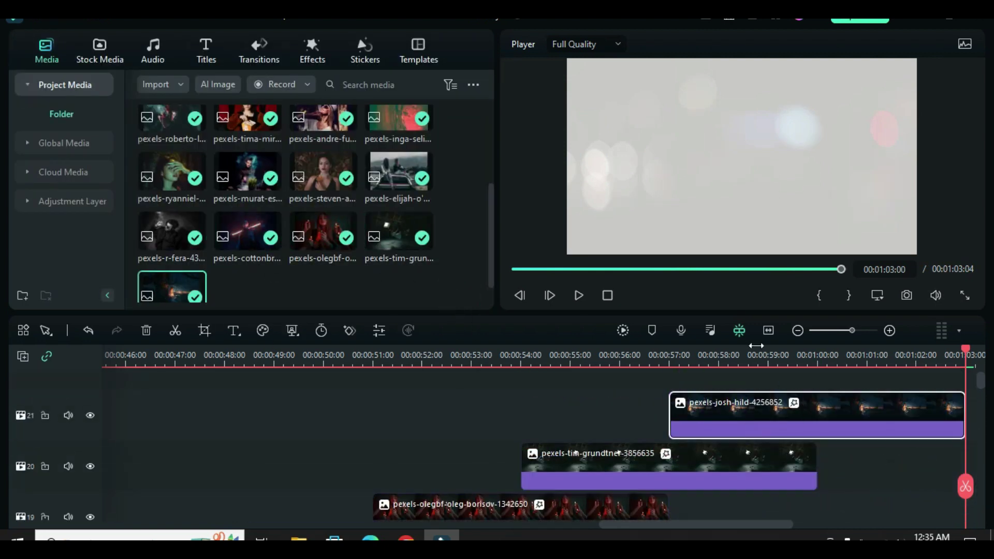
Step: Split the solid color background on track 1 at 00:01:03:00 and delete the leftover end past the last picture
{"action": "scroll", "coordinate": [492, 445], "scroll_direction": "down", "scroll_amount": 4}
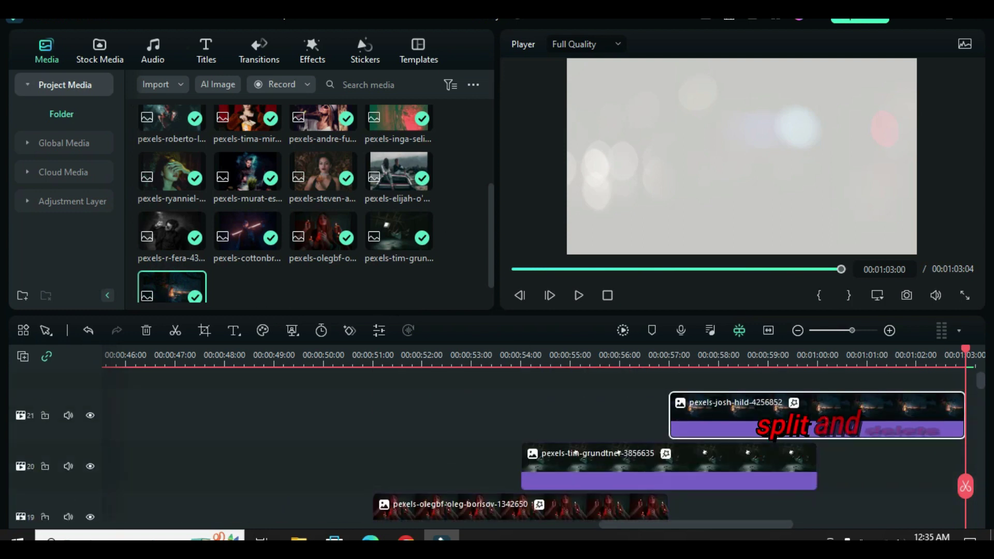
{"action": "scroll", "coordinate": [492, 445], "scroll_direction": "down", "scroll_amount": 5}
{"action": "scroll", "coordinate": [942, 425], "scroll_direction": "down", "scroll_amount": 4}
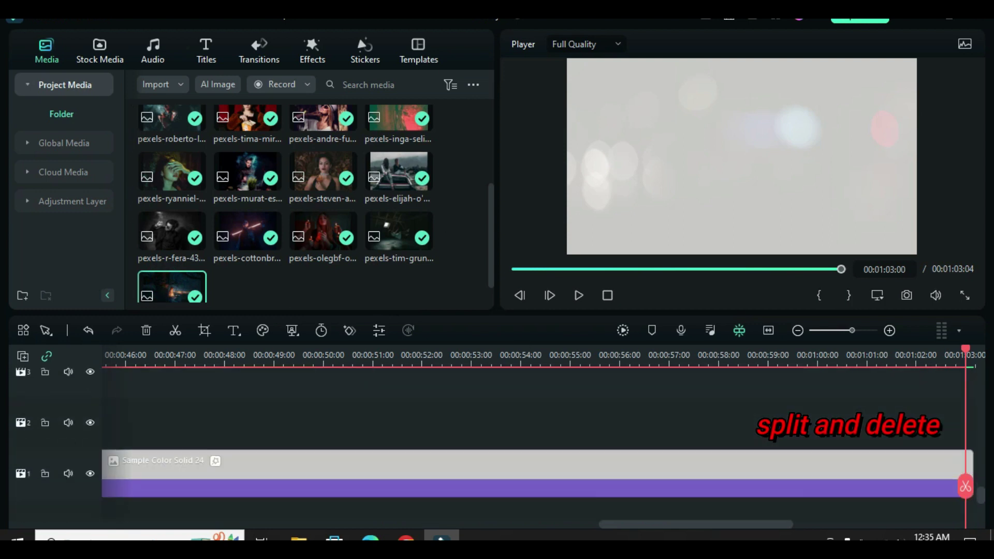
{"action": "left_click", "coordinate": [906, 445]}
{"action": "left_click", "coordinate": [175, 331]}
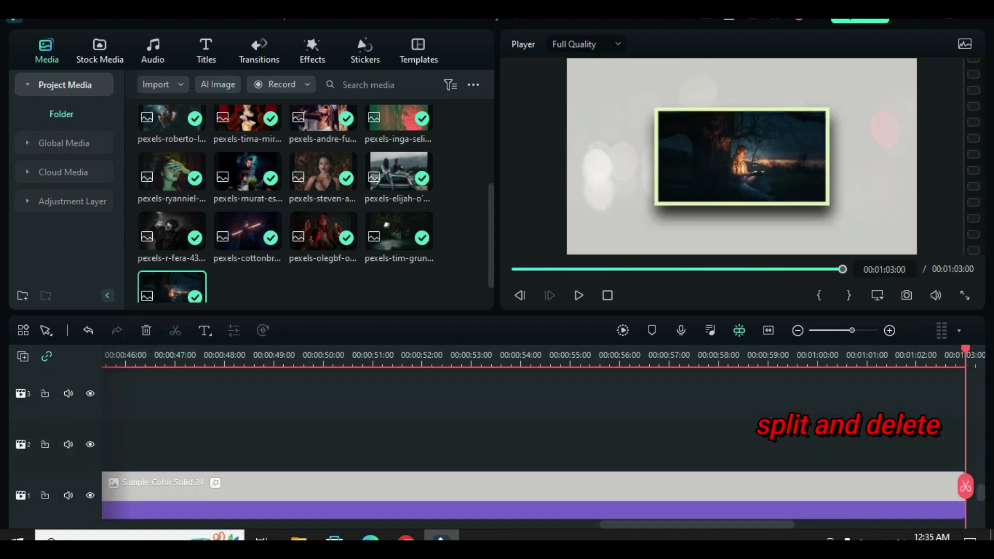
Step: Set the height of the timeline tracks to Small and look over the staggered picture clips
{"action": "scroll", "coordinate": [819, 453], "scroll_direction": "down", "scroll_amount": 10}
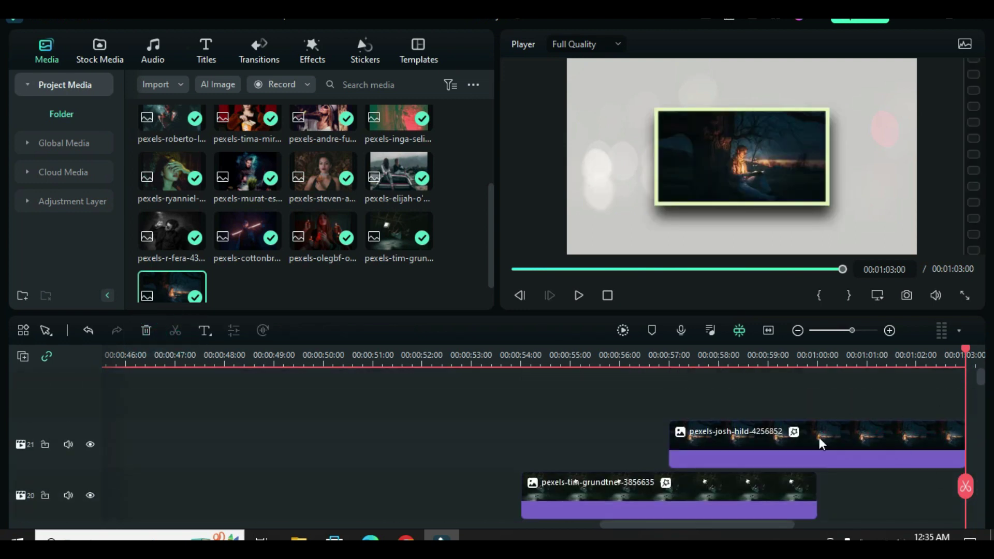
{"action": "scroll", "coordinate": [846, 466], "scroll_direction": "up", "scroll_amount": 10}
{"action": "left_click_drag", "start_coordinate": [654, 523], "coordinate": [157, 532]}
{"action": "scroll", "coordinate": [350, 444], "scroll_direction": "up", "scroll_amount": 3}
{"action": "scroll", "coordinate": [332, 466], "scroll_direction": "down", "scroll_amount": 5}
{"action": "scroll", "coordinate": [302, 470], "scroll_direction": "down", "scroll_amount": 2}
{"action": "right_click", "coordinate": [31, 383]}
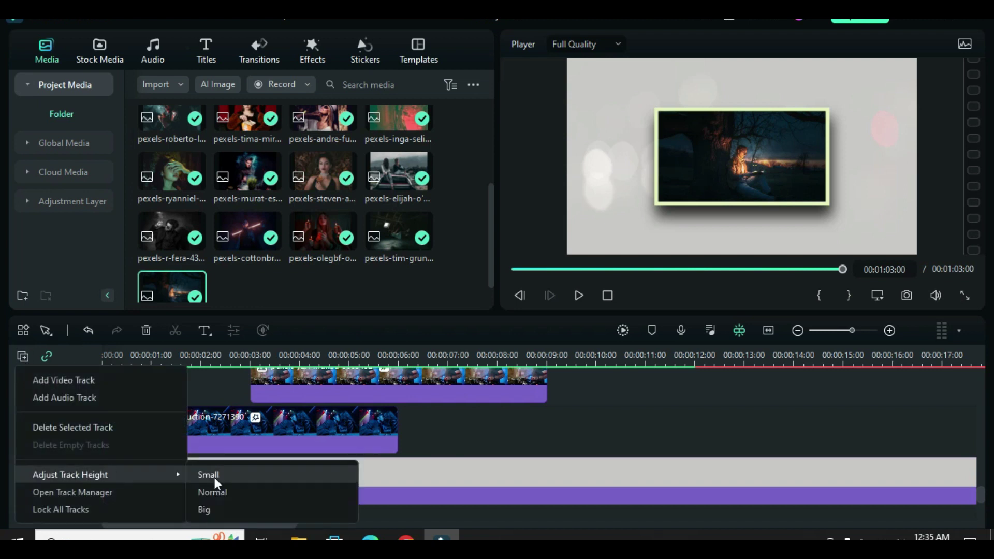
{"action": "left_click", "coordinate": [207, 471]}
{"action": "scroll", "coordinate": [748, 469], "scroll_direction": "up", "scroll_amount": 3}
{"action": "scroll", "coordinate": [584, 492], "scroll_direction": "up", "scroll_amount": 10}
{"action": "left_click_drag", "start_coordinate": [280, 528], "coordinate": [657, 440]}
{"action": "scroll", "coordinate": [657, 440], "scroll_direction": "up", "scroll_amount": 1}
Step: Return the playhead to the start of the project and render the timeline preview
{"action": "left_click", "coordinate": [515, 269]}
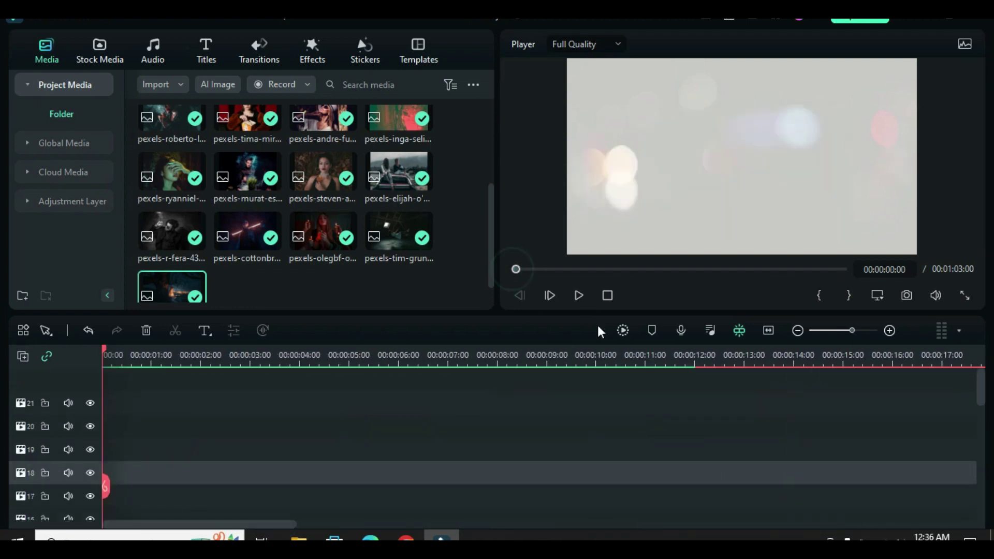
{"action": "left_click", "coordinate": [624, 330]}
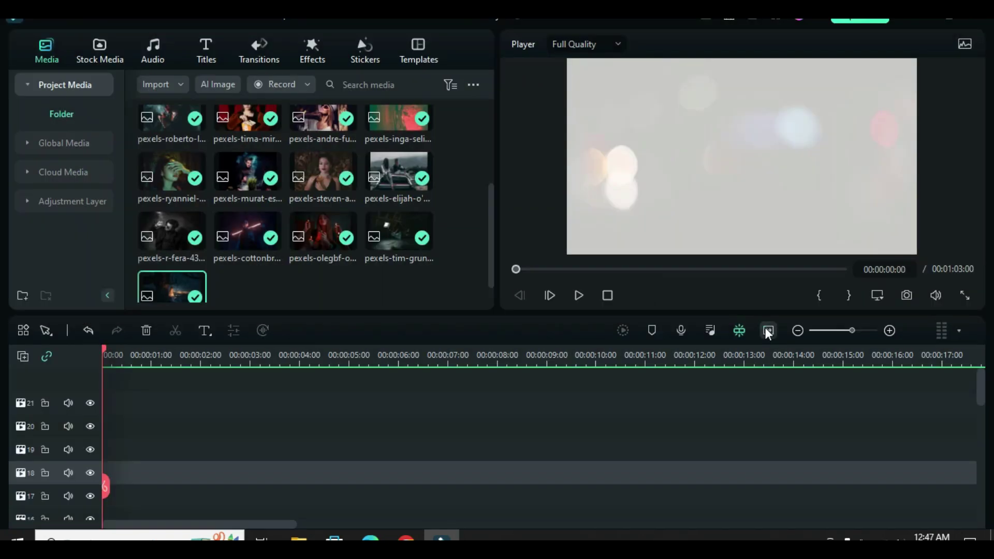
Step: Fit the whole project into the timeline view and set the track height to Normal
{"action": "left_click", "coordinate": [769, 330]}
{"action": "scroll", "coordinate": [616, 448], "scroll_direction": "down", "scroll_amount": 5}
{"action": "scroll", "coordinate": [616, 449], "scroll_direction": "up", "scroll_amount": 5}
{"action": "left_click", "coordinate": [22, 361]}
{"action": "mouse_move", "coordinate": [144, 474]}
{"action": "left_click", "coordinate": [241, 490]}
Step: Look over the staggered clips on all tracks and play the rendered slideshow from the beginning
{"action": "scroll", "coordinate": [668, 433], "scroll_direction": "down", "scroll_amount": 10}
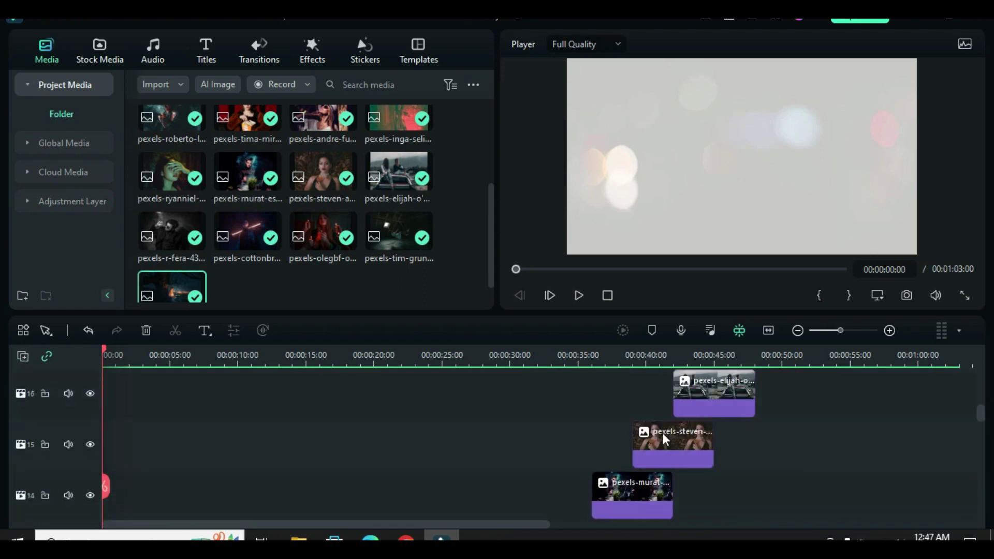
{"action": "scroll", "coordinate": [666, 446], "scroll_direction": "up", "scroll_amount": 10}
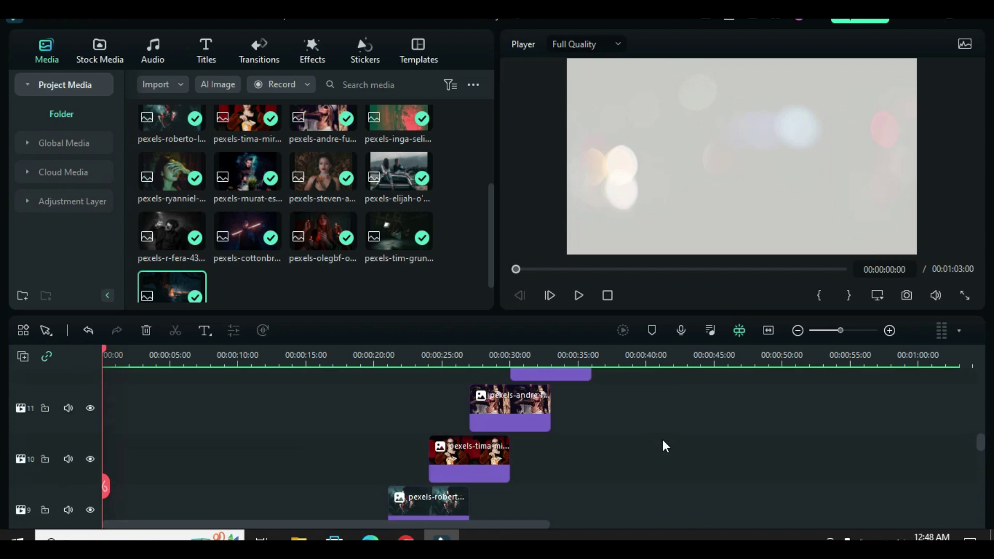
{"action": "left_click", "coordinate": [579, 298]}
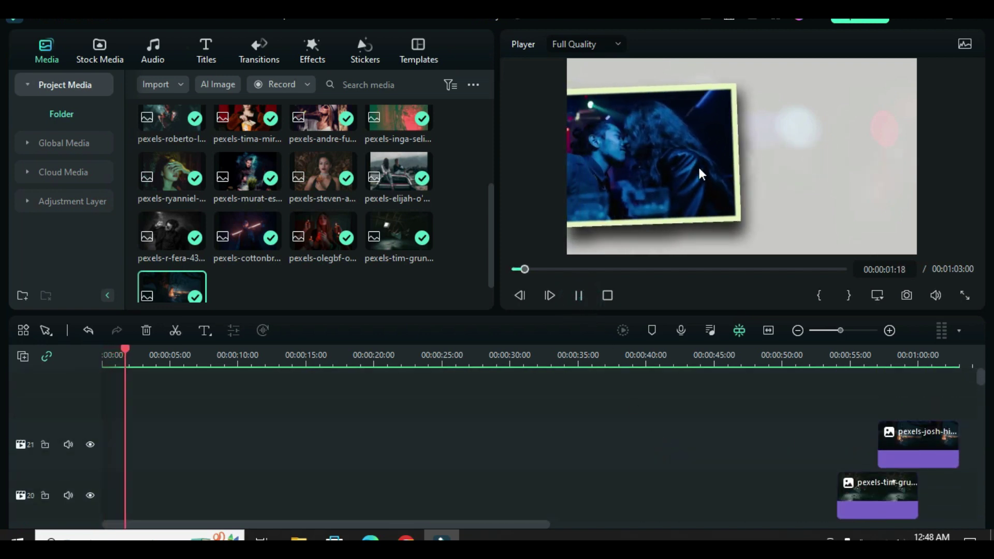